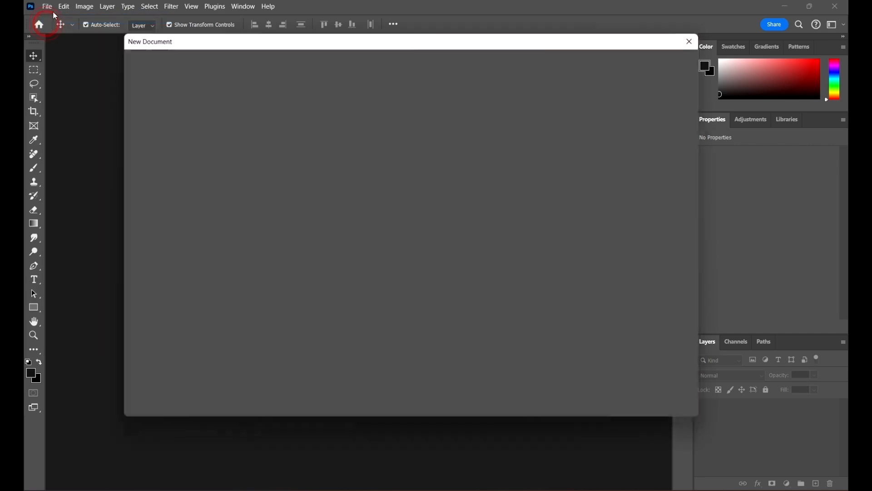
Dismiss the new document dialog and open the layered IMG_9089 PSD from the 07 Color and Camera Raw folder
{"action": "left_click", "coordinate": [693, 40]}
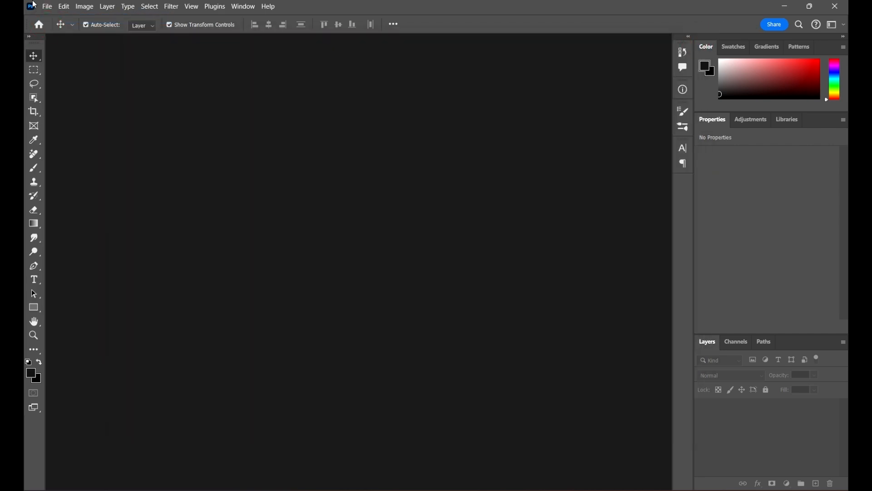
{"action": "left_click", "coordinate": [47, 7]}
{"action": "left_click", "coordinate": [44, 29]}
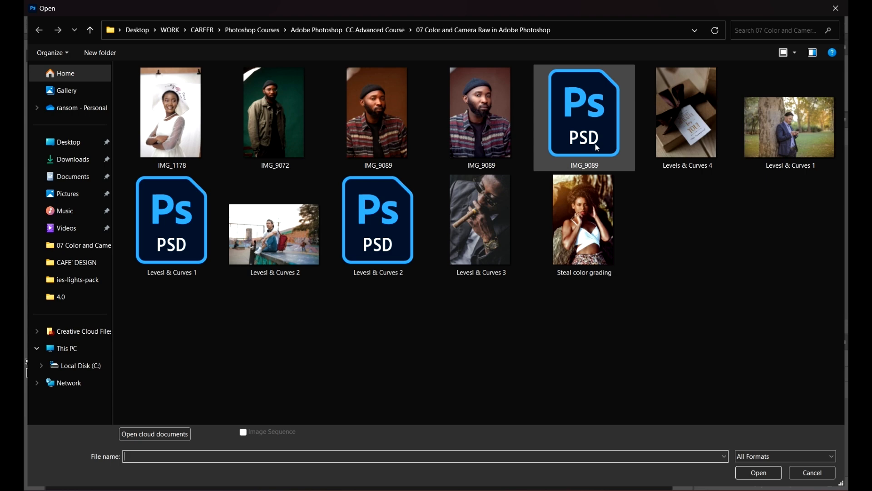
{"action": "left_click", "coordinate": [571, 123]}
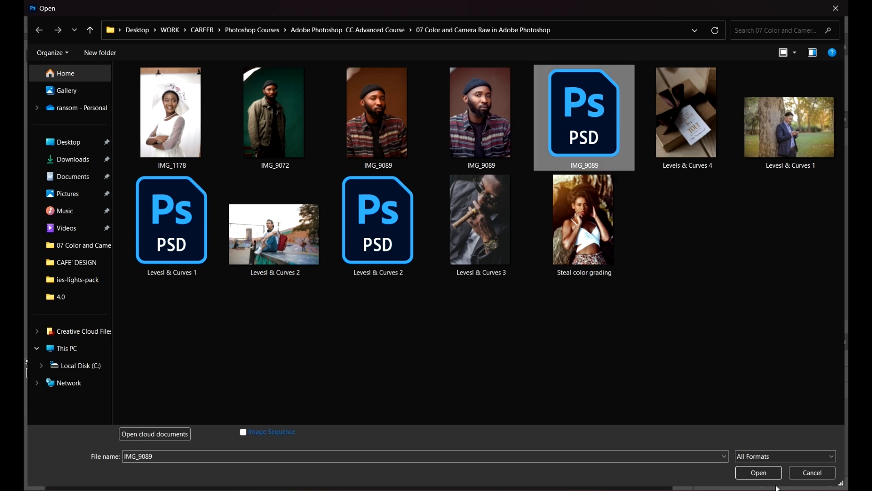
{"action": "left_click", "coordinate": [758, 473]}
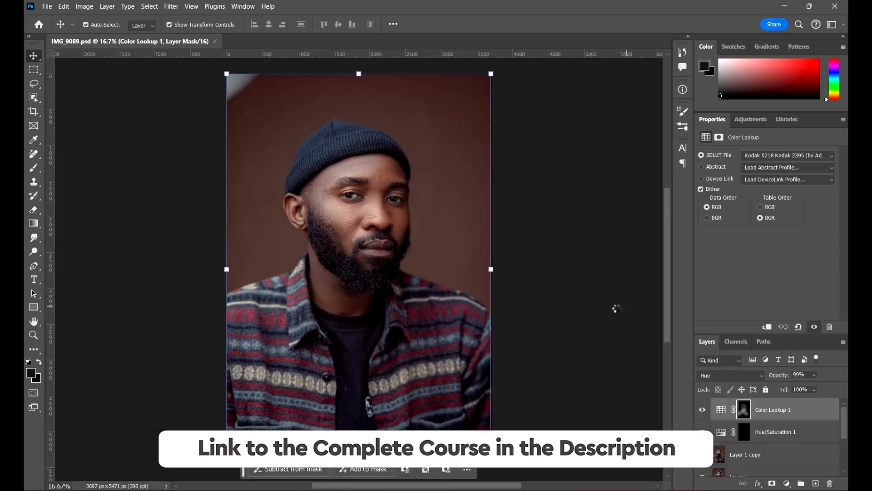
Add an Exposure adjustment layer above the portrait with exposure +0.72 and compare the image with and without it
{"action": "left_click", "coordinate": [751, 119]}
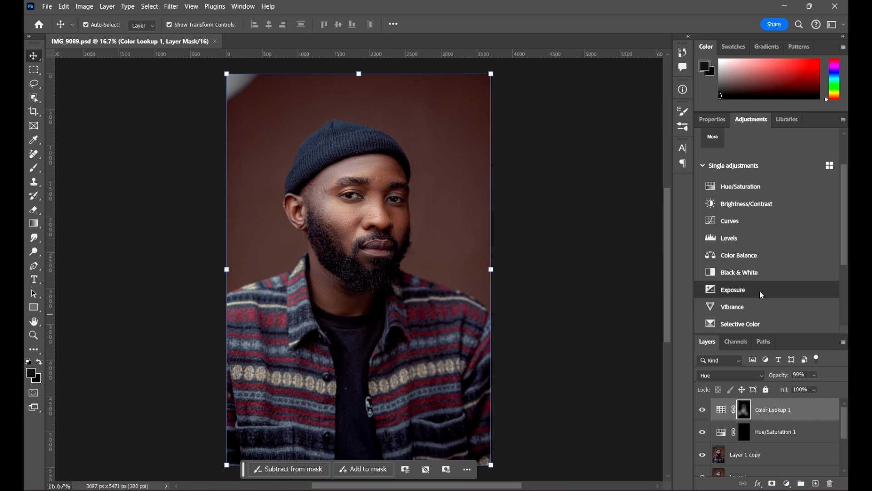
{"action": "left_click", "coordinate": [761, 295]}
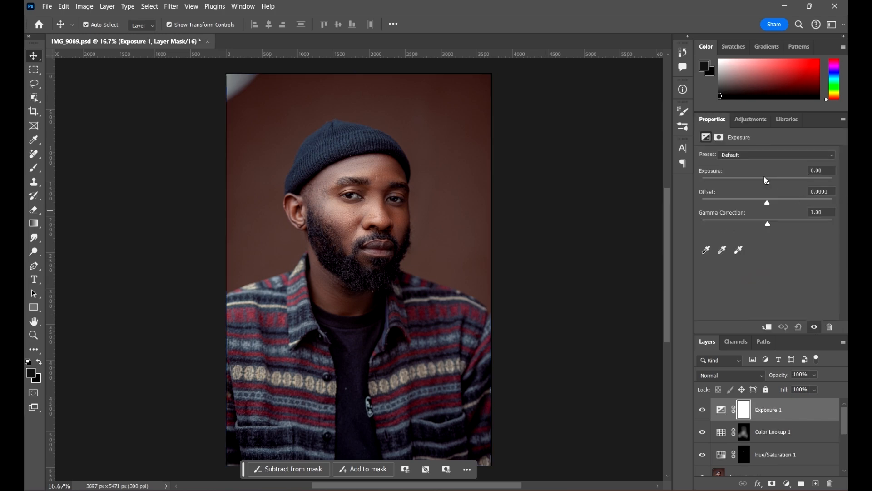
{"action": "left_click_drag", "start_coordinate": [769, 181], "coordinate": [771, 181]}
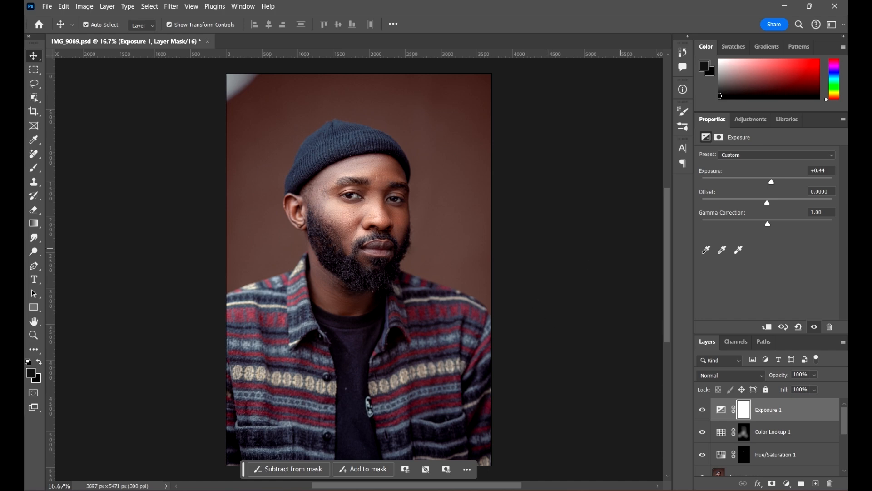
{"action": "scroll", "coordinate": [370, 183], "scroll_direction": "up", "scroll_amount": 2}
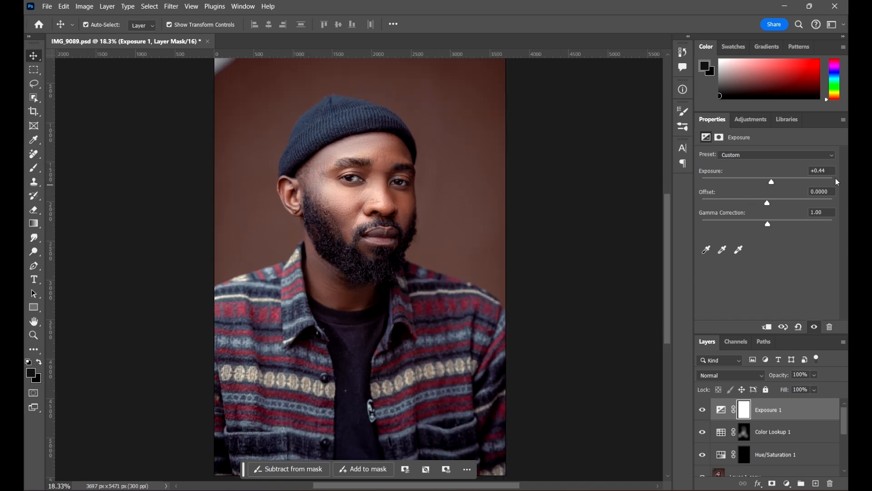
{"action": "left_click_drag", "start_coordinate": [773, 184], "coordinate": [774, 182]}
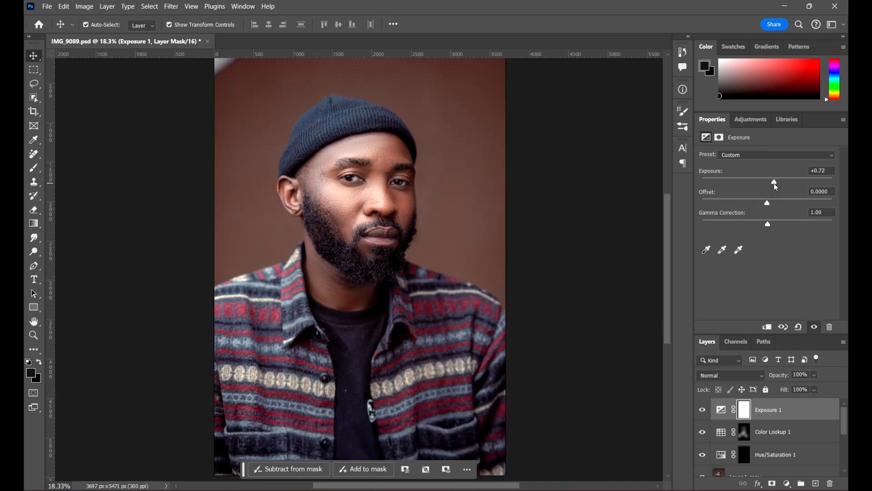
{"action": "scroll", "coordinate": [399, 180], "scroll_direction": "down", "scroll_amount": 2}
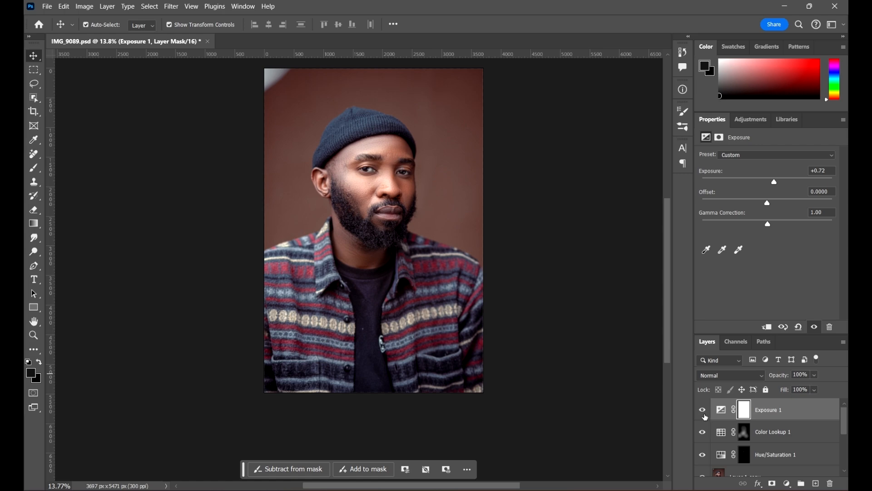
{"action": "left_click", "coordinate": [702, 409]}
{"action": "left_click", "coordinate": [702, 410]}
{"action": "scroll", "coordinate": [531, 237], "scroll_direction": "up", "scroll_amount": 1}
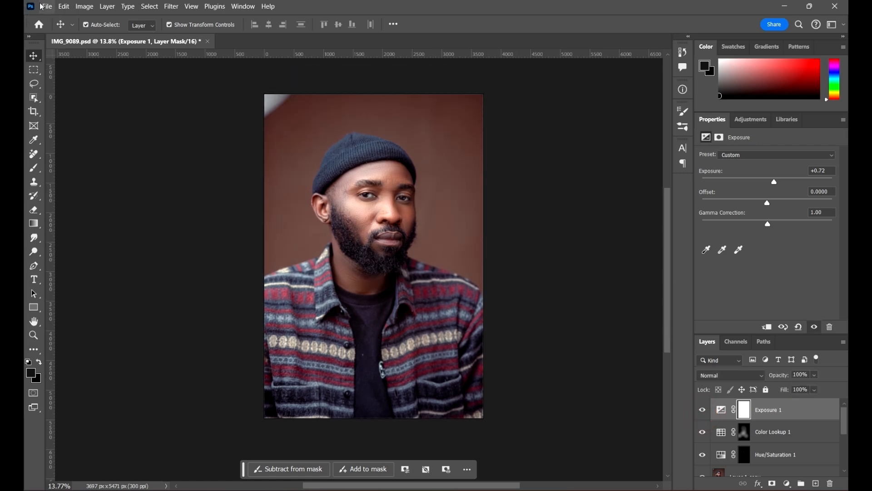
Save the portrait as a JPEG named IMG_9089 at quality 12, progressive, replacing the existing file
{"action": "left_click", "coordinate": [42, 6]}
{"action": "left_click", "coordinate": [70, 132]}
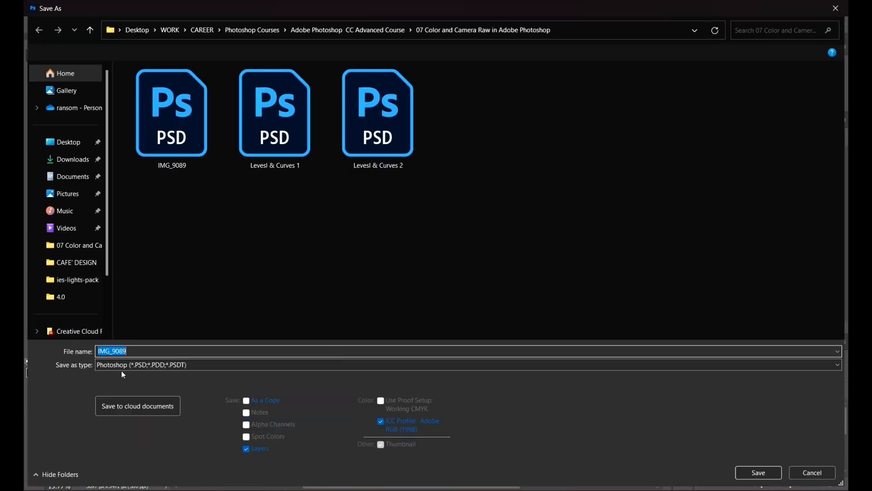
{"action": "left_click", "coordinate": [146, 365]}
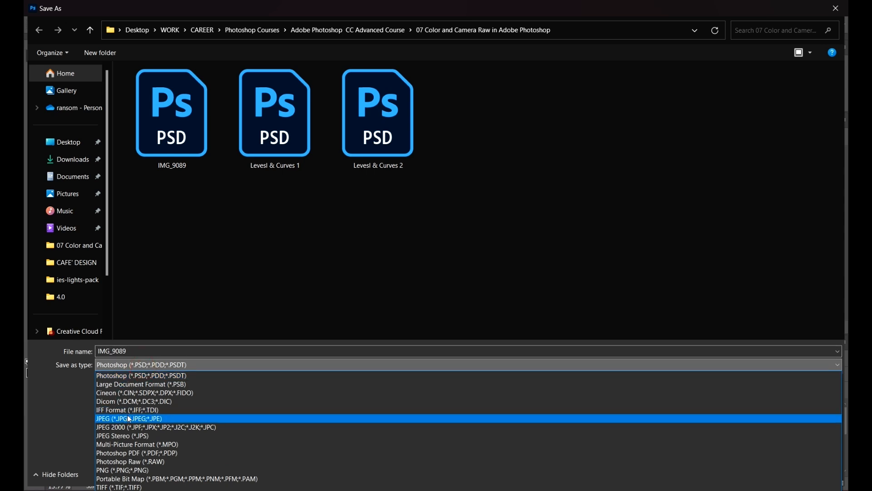
{"action": "left_click", "coordinate": [139, 419]}
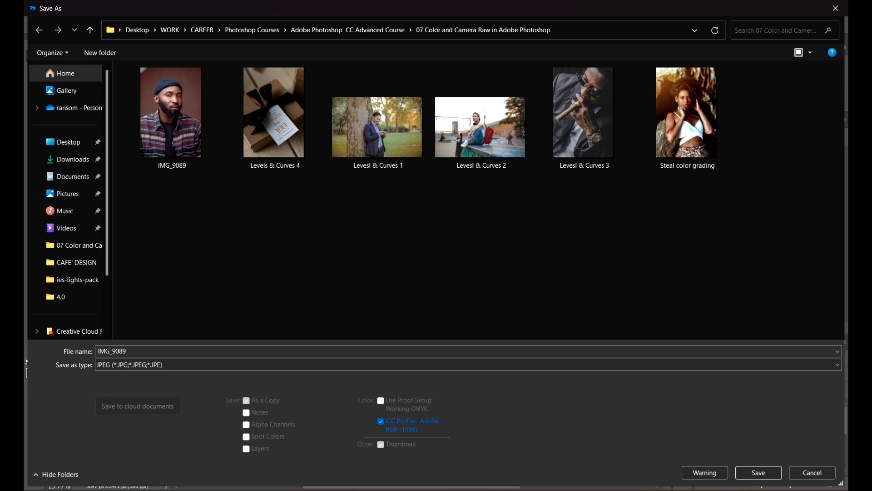
{"action": "left_click", "coordinate": [759, 472]}
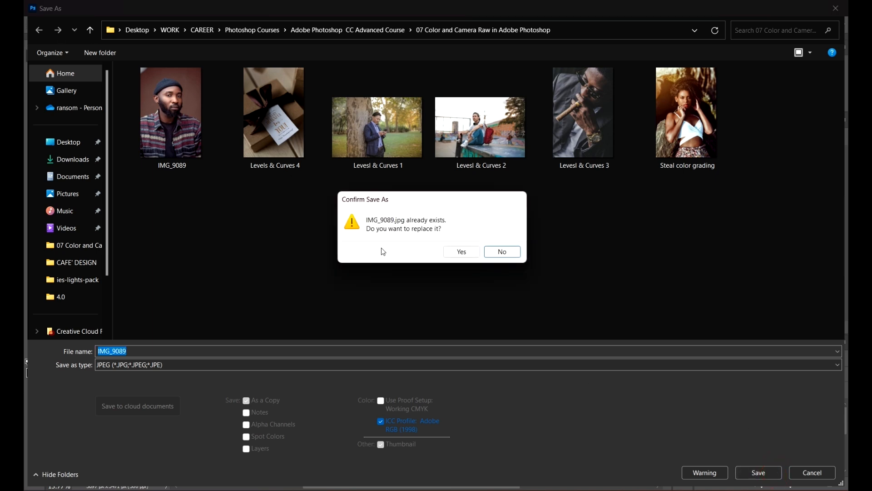
{"action": "left_click", "coordinate": [463, 251]}
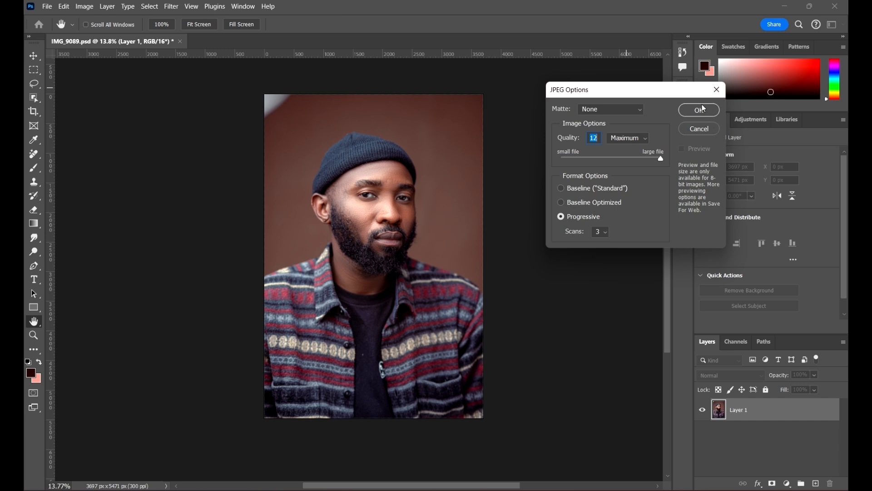
{"action": "left_click", "coordinate": [702, 109]}
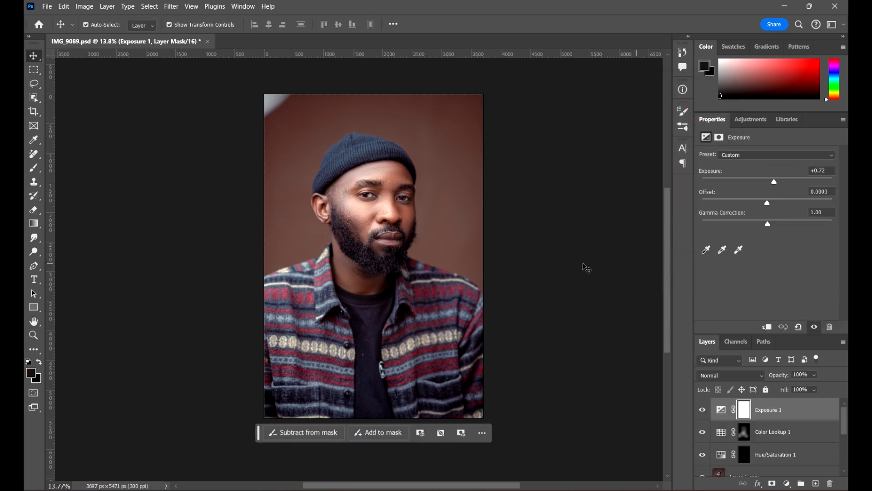
Close the IMG_9089 PSD and save its changes
{"action": "scroll", "coordinate": [519, 250], "scroll_direction": "up", "scroll_amount": 1}
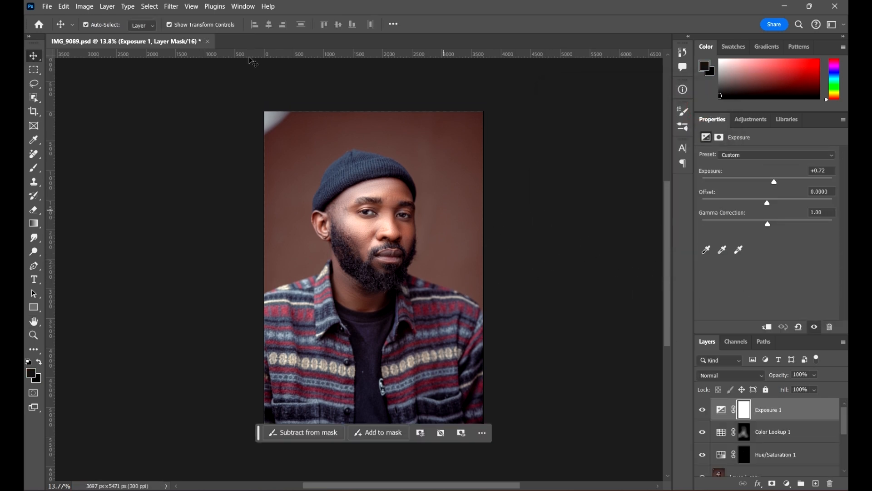
{"action": "left_click", "coordinate": [207, 42]}
{"action": "left_click", "coordinate": [412, 195]}
Open the Steal color grading reference photo from the same folder
{"action": "left_click", "coordinate": [47, 6]}
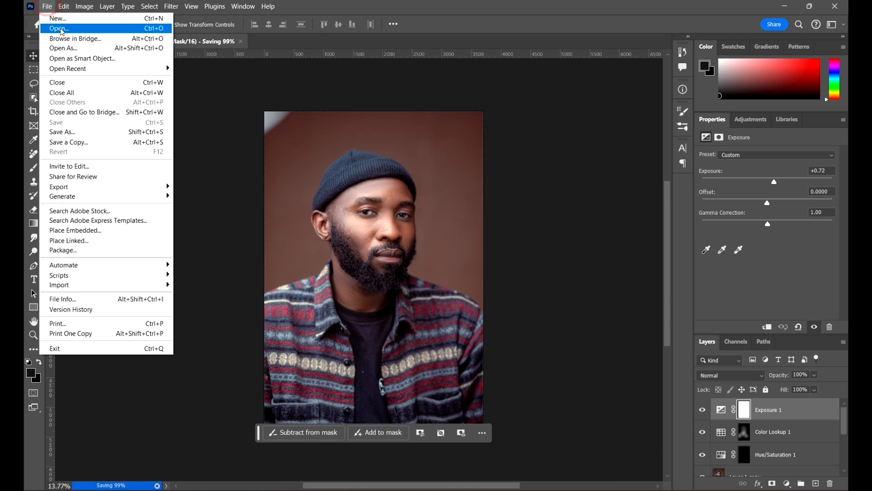
{"action": "left_click", "coordinate": [62, 30]}
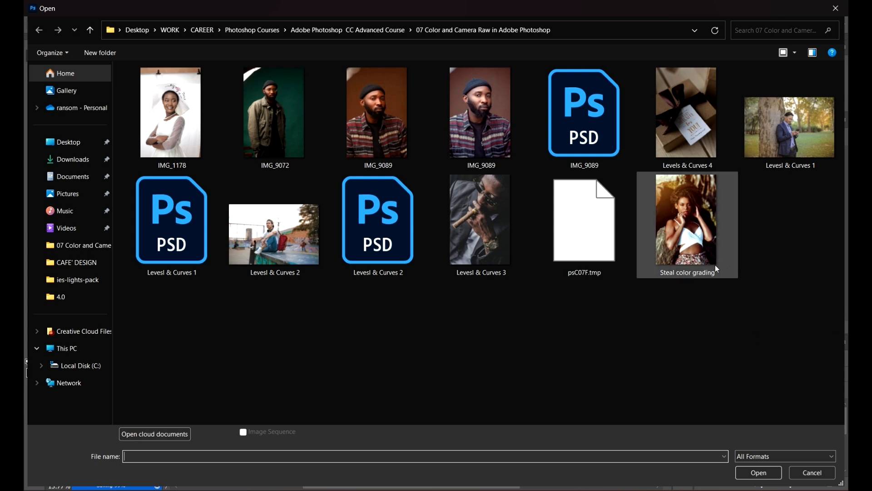
{"action": "left_click", "coordinate": [675, 215]}
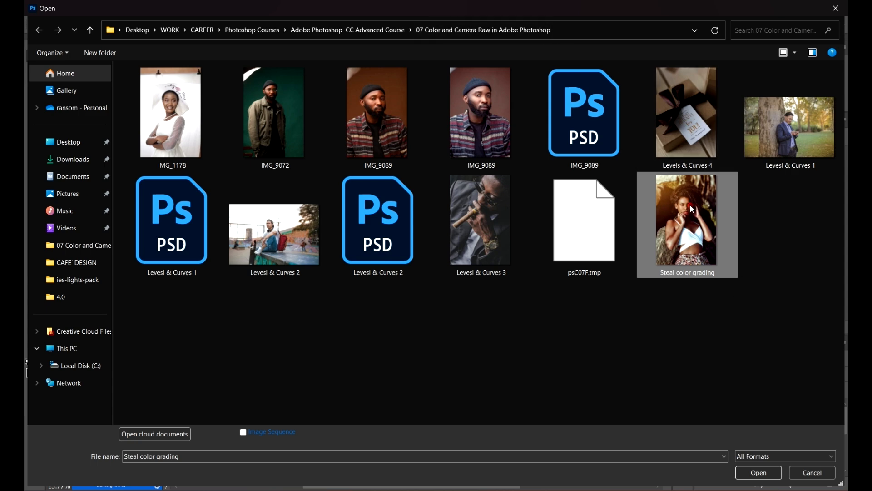
{"action": "left_click", "coordinate": [768, 473]}
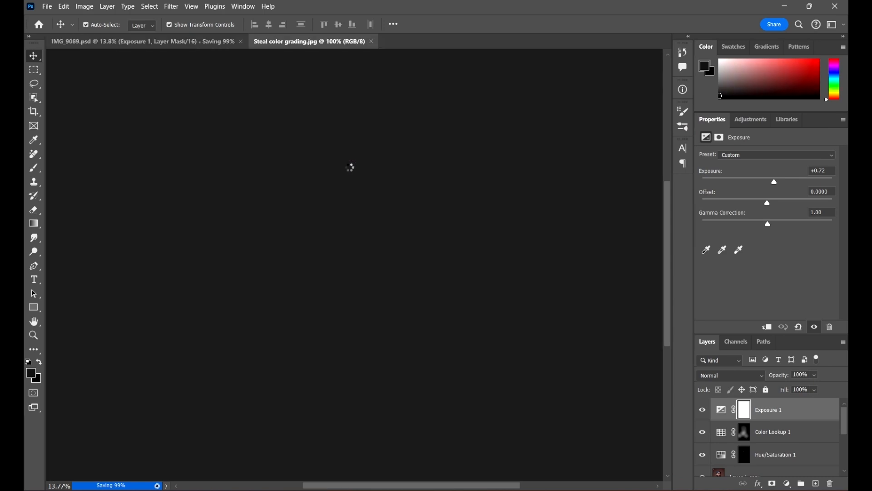
Open the exported IMG_9089 JPEG as a further document
{"action": "left_click", "coordinate": [47, 7]}
{"action": "left_click", "coordinate": [75, 26]}
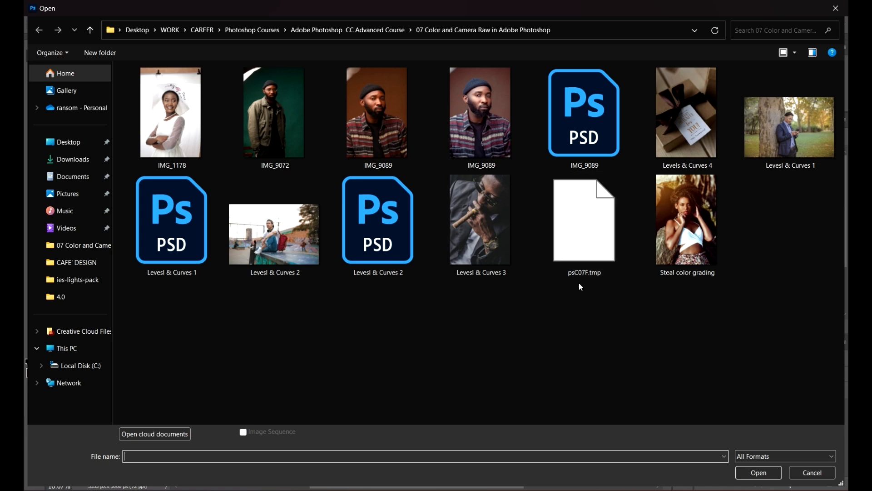
{"action": "left_click", "coordinate": [506, 124]}
{"action": "left_click", "coordinate": [755, 475]}
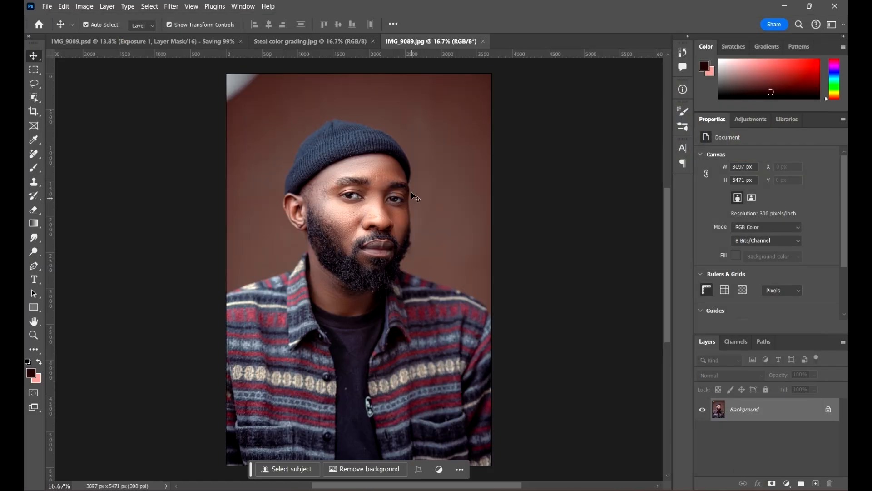
Examine the man's portrait and compare its colors with the Steal color grading reference photo
{"action": "scroll", "coordinate": [400, 191], "scroll_direction": "down", "scroll_amount": 2}
{"action": "scroll", "coordinate": [373, 185], "scroll_direction": "up", "scroll_amount": 4}
{"action": "scroll", "coordinate": [391, 160], "scroll_direction": "down", "scroll_amount": 3}
{"action": "scroll", "coordinate": [404, 165], "scroll_direction": "up", "scroll_amount": 1}
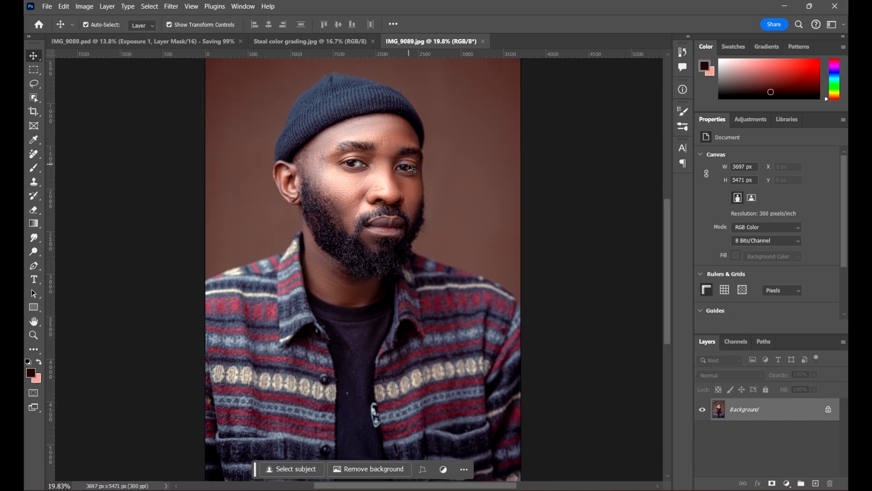
{"action": "scroll", "coordinate": [412, 168], "scroll_direction": "down", "scroll_amount": 1}
{"action": "scroll", "coordinate": [350, 136], "scroll_direction": "up", "scroll_amount": 1}
{"action": "left_click", "coordinate": [312, 46]}
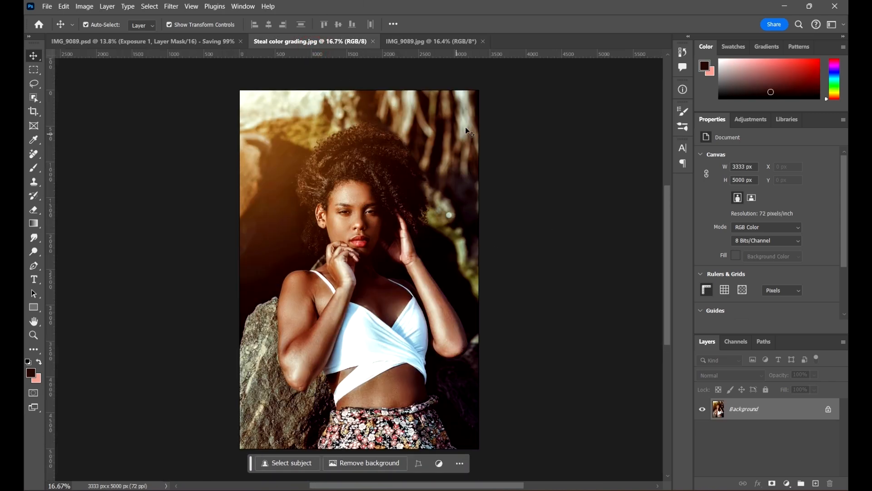
{"action": "left_click", "coordinate": [403, 41]}
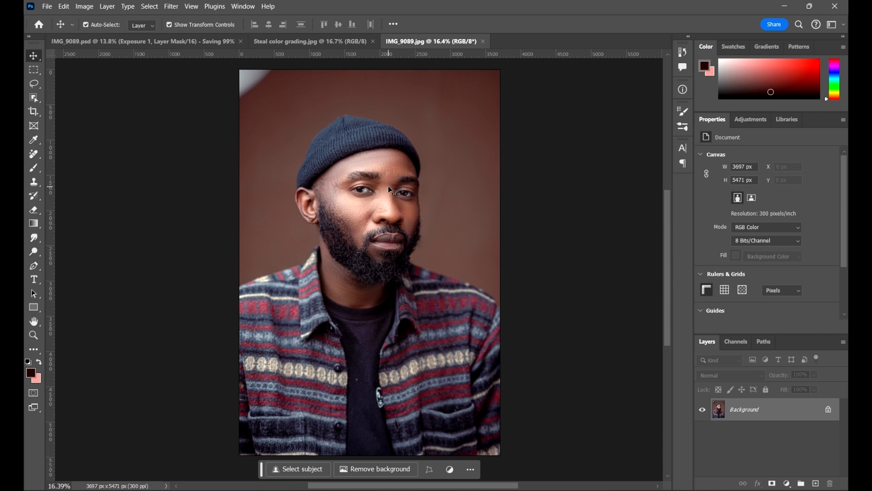
{"action": "left_click", "coordinate": [336, 45]}
{"action": "left_click", "coordinate": [447, 46]}
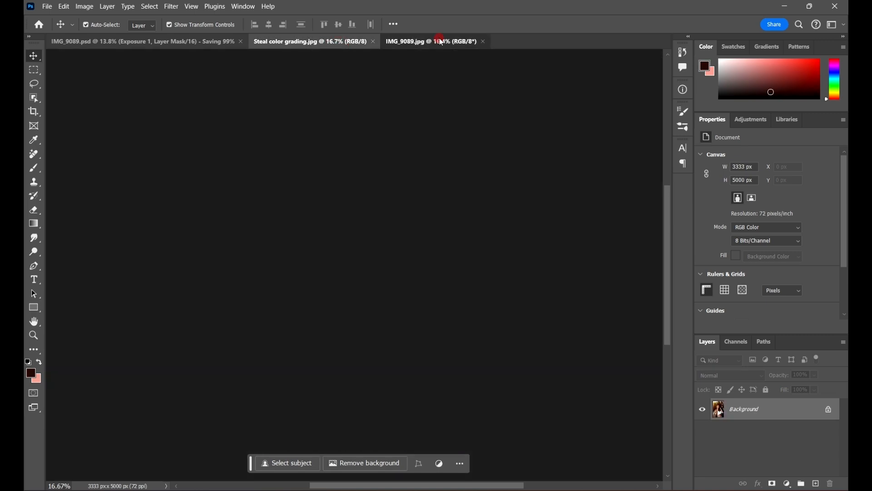
{"action": "left_click", "coordinate": [312, 45]}
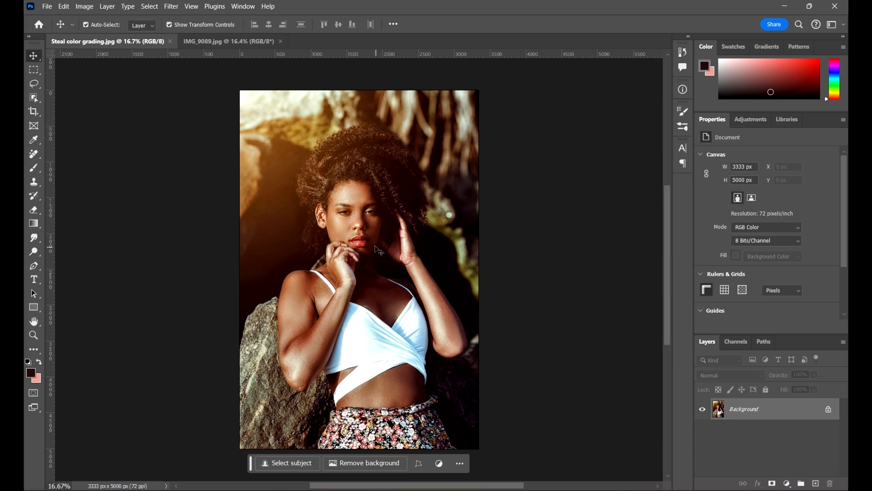
Make a rectangular marquee selection around the woman's face, hands and upper torso in the Steal color grading photo
{"action": "scroll", "coordinate": [381, 250], "scroll_direction": "down", "scroll_amount": 3}
{"action": "scroll", "coordinate": [390, 245], "scroll_direction": "up", "scroll_amount": 2}
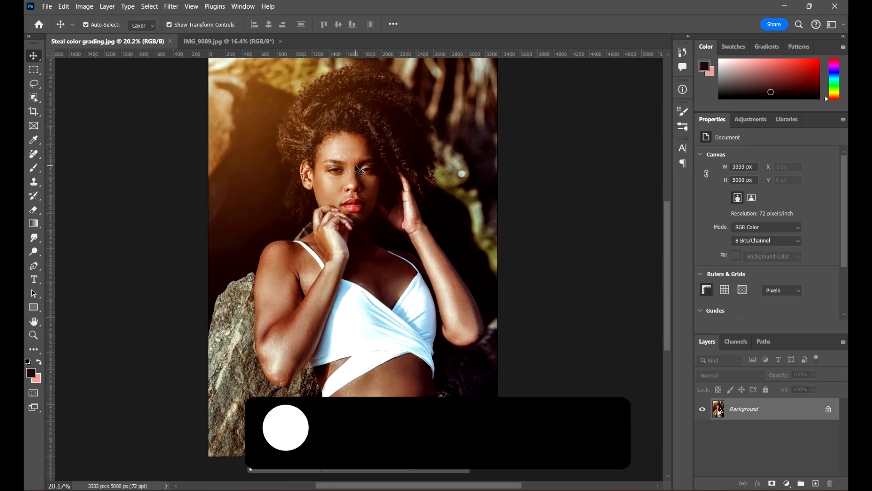
{"action": "left_click", "coordinate": [37, 71]}
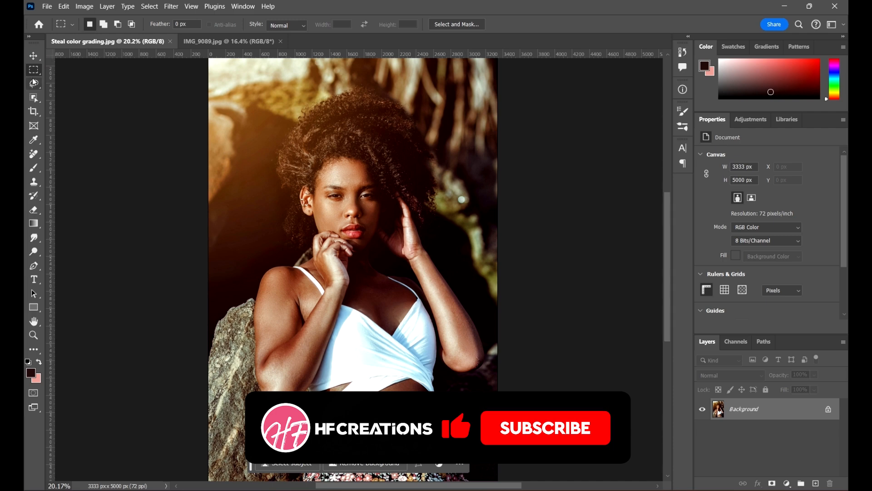
{"action": "scroll", "coordinate": [391, 163], "scroll_direction": "up", "scroll_amount": 1}
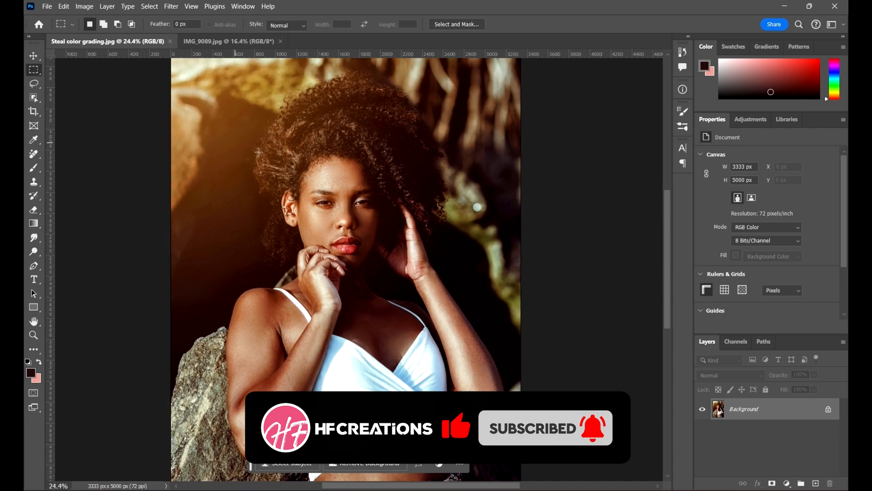
{"action": "left_click_drag", "start_coordinate": [244, 151], "coordinate": [480, 377]}
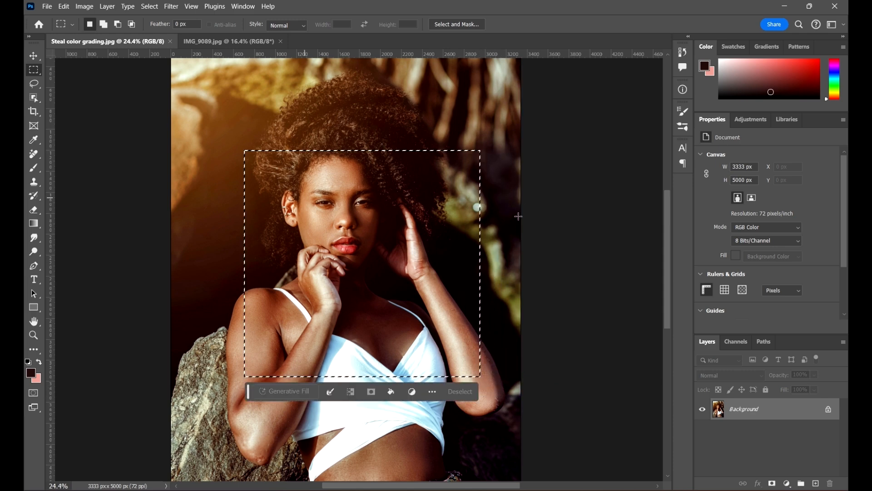
{"action": "scroll", "coordinate": [332, 243], "scroll_direction": "down", "scroll_amount": 2}
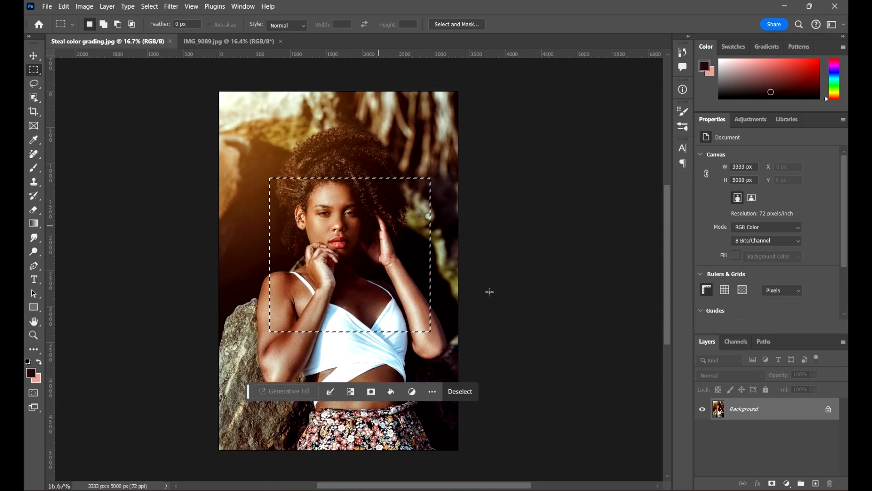
{"action": "scroll", "coordinate": [349, 272], "scroll_direction": "up", "scroll_amount": 3}
{"action": "scroll", "coordinate": [379, 291], "scroll_direction": "down", "scroll_amount": 2}
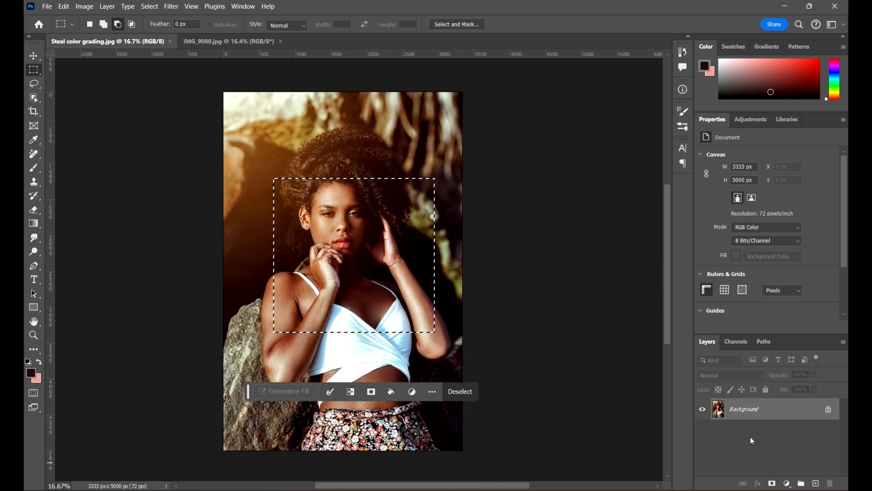
Copy the selected woman area to a new layer and move it into the IMG_9089 document, over the man's chest
{"action": "key", "text": "ctrl+j"}
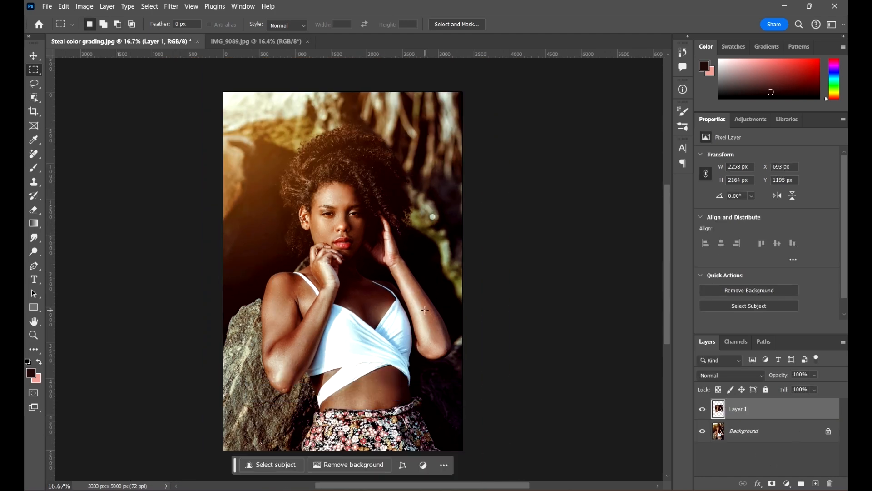
{"action": "key", "text": "v"}
{"action": "left_click_drag", "start_coordinate": [365, 238], "coordinate": [325, 127]}
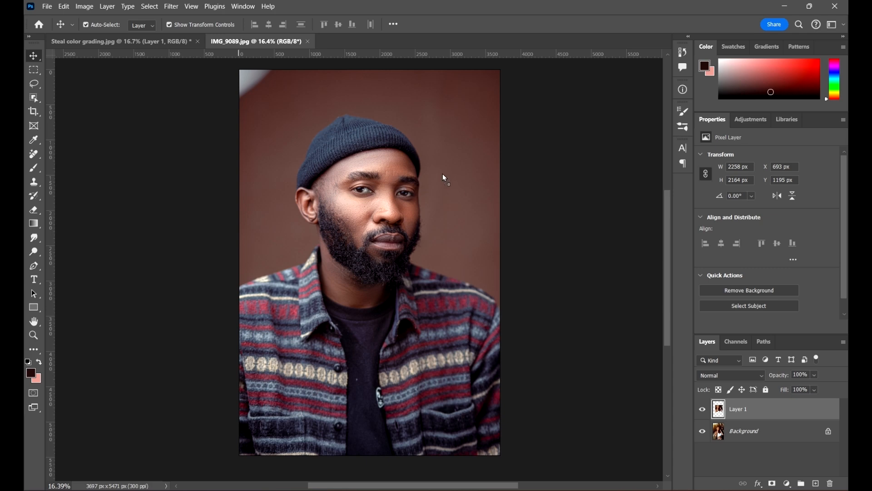
{"action": "left_click_drag", "start_coordinate": [443, 175], "coordinate": [341, 354]}
{"action": "left_click", "coordinate": [486, 210]}
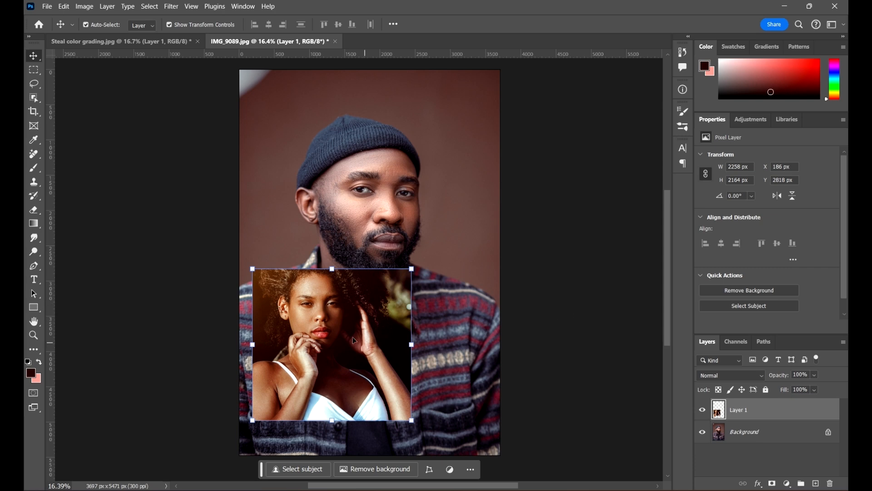
Set up the Brush tool with a hard round tip, 98% hardness and a size of 448 px
{"action": "scroll", "coordinate": [358, 318], "scroll_direction": "up", "scroll_amount": 2}
{"action": "scroll", "coordinate": [343, 286], "scroll_direction": "down", "scroll_amount": 2}
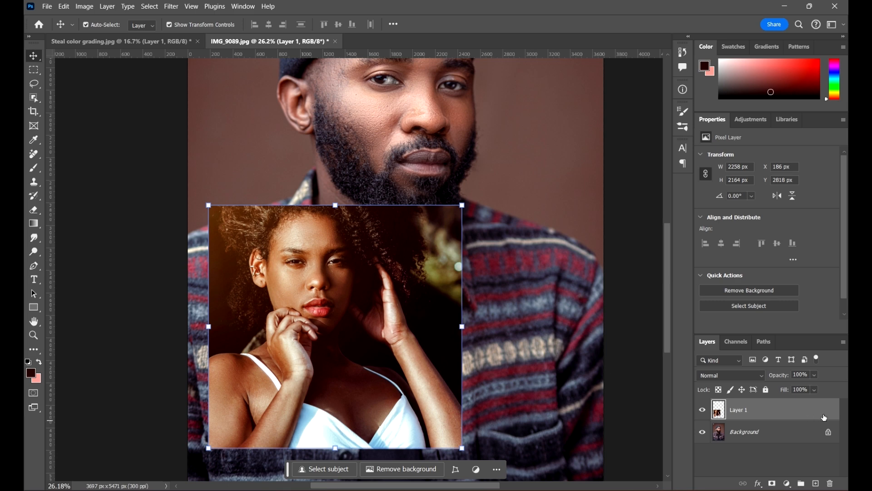
{"action": "left_click", "coordinate": [33, 167]}
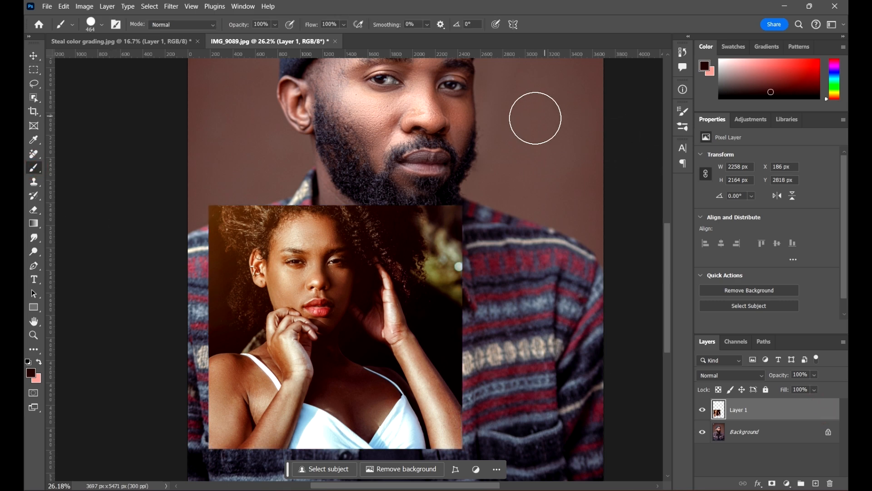
{"action": "right_click", "coordinate": [537, 119]}
{"action": "left_click", "coordinate": [642, 167]}
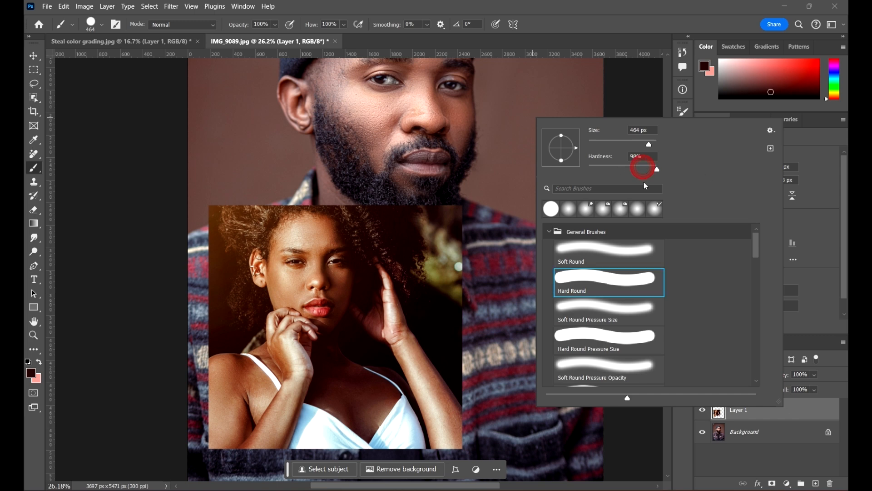
{"action": "left_click", "coordinate": [648, 145]}
{"action": "left_click", "coordinate": [596, 2]}
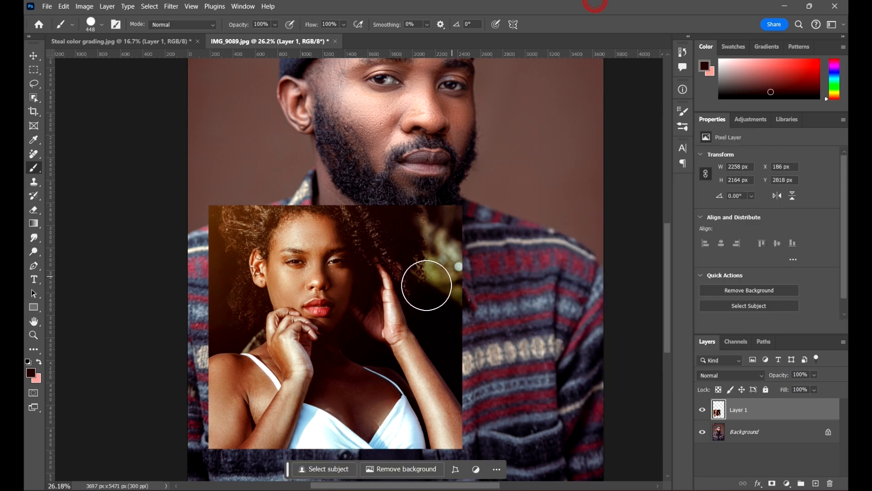
Activate the Eyedropper tool with a sample size of 3 by 3 Average, sampling all layers
{"action": "scroll", "coordinate": [364, 311], "scroll_direction": "up", "scroll_amount": 1}
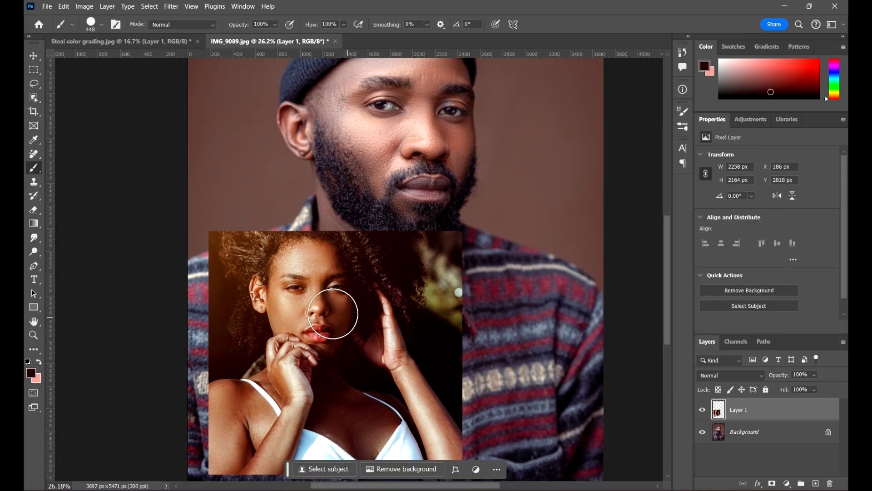
{"action": "left_click", "coordinate": [34, 140]}
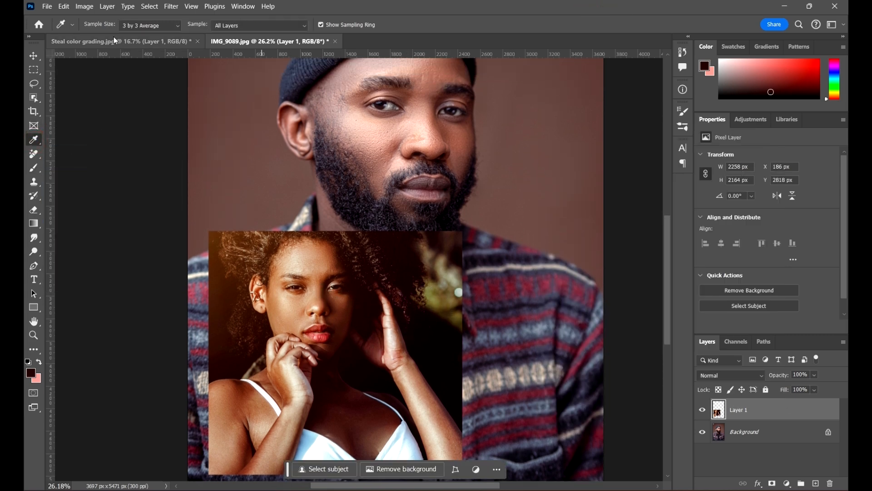
{"action": "left_click", "coordinate": [159, 28]}
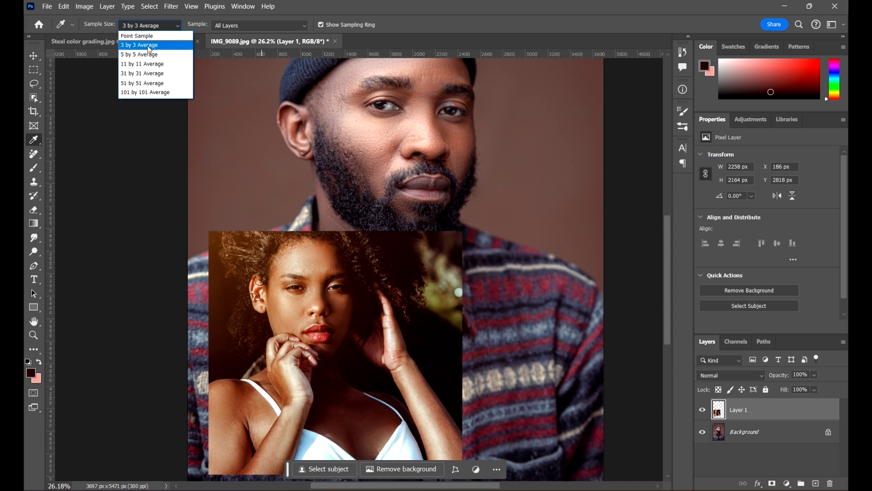
{"action": "left_click", "coordinate": [148, 49]}
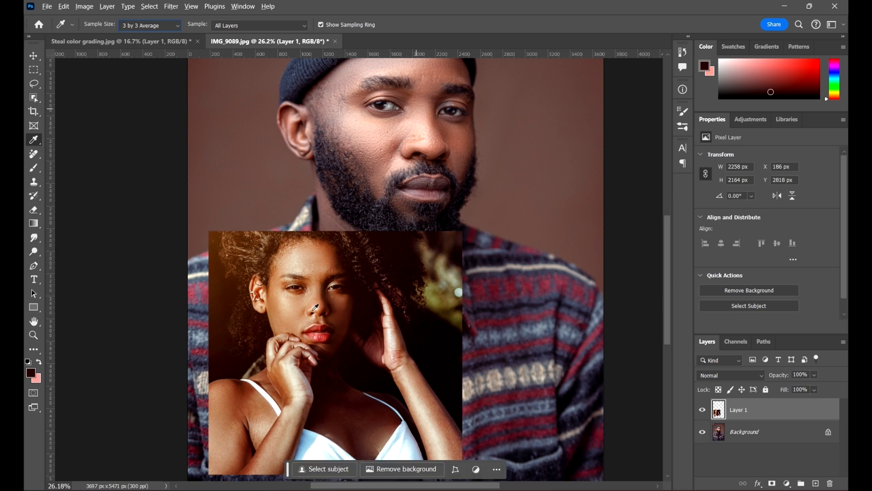
Sample the bright highlight skin tone from the woman's forehead above the eyebrow as the foreground color
{"action": "left_click", "coordinate": [84, 249]}
{"action": "left_click", "coordinate": [287, 221]}
{"action": "scroll", "coordinate": [306, 300], "scroll_direction": "up", "scroll_amount": 18}
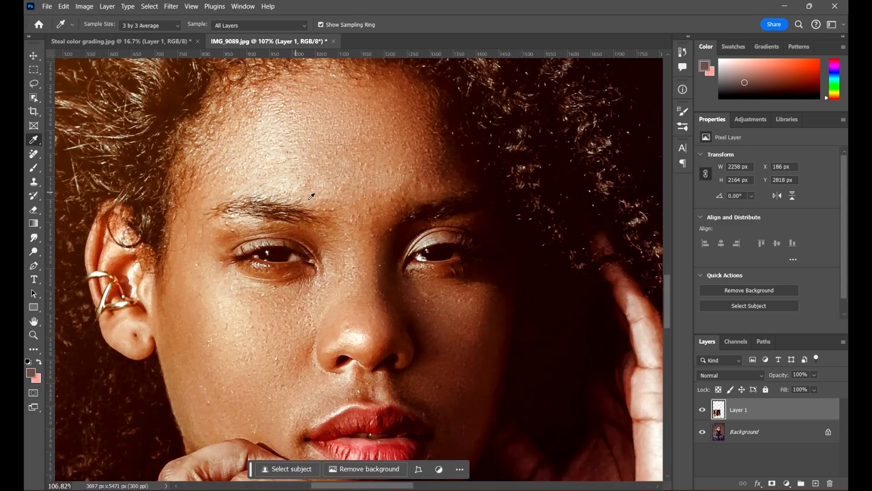
{"action": "scroll", "coordinate": [337, 240], "scroll_direction": "down", "scroll_amount": 6}
{"action": "scroll", "coordinate": [373, 282], "scroll_direction": "down", "scroll_amount": 2}
{"action": "scroll", "coordinate": [380, 212], "scroll_direction": "up", "scroll_amount": 4}
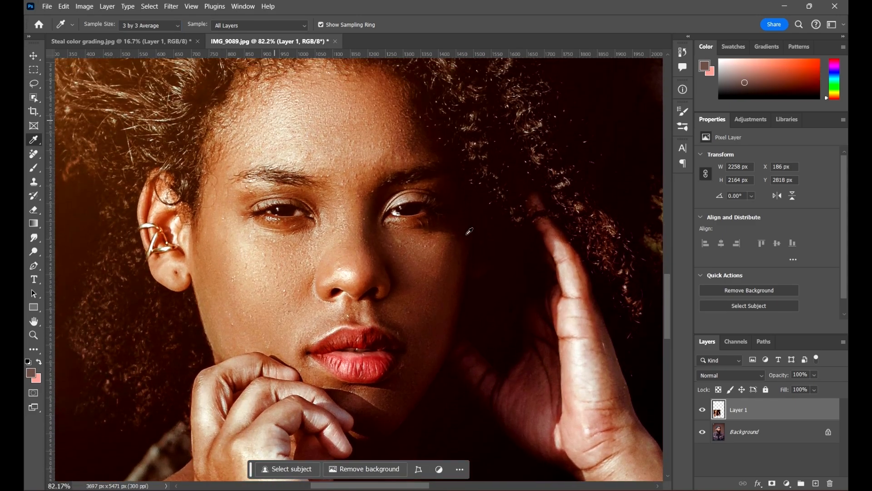
{"action": "scroll", "coordinate": [543, 261], "scroll_direction": "down", "scroll_amount": 1}
{"action": "scroll", "coordinate": [374, 196], "scroll_direction": "down", "scroll_amount": 2}
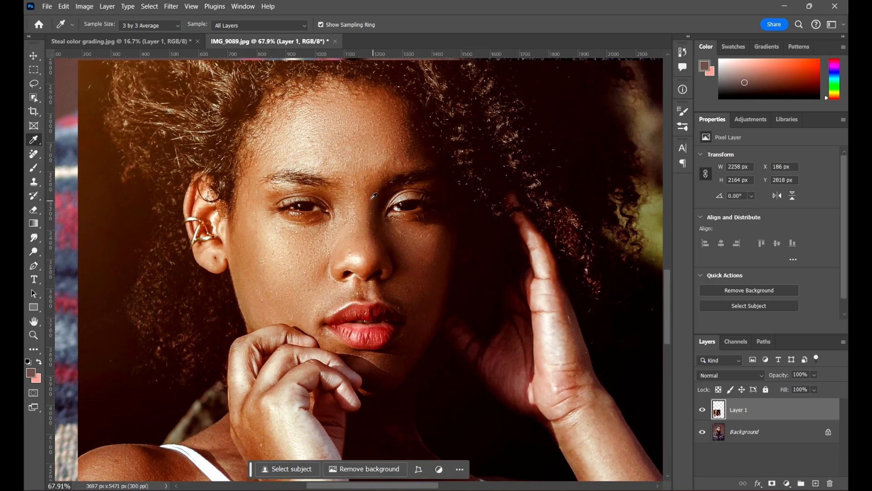
{"action": "scroll", "coordinate": [329, 210], "scroll_direction": "down", "scroll_amount": 1}
{"action": "scroll", "coordinate": [279, 201], "scroll_direction": "down", "scroll_amount": 2}
{"action": "scroll", "coordinate": [480, 134], "scroll_direction": "up", "scroll_amount": 2}
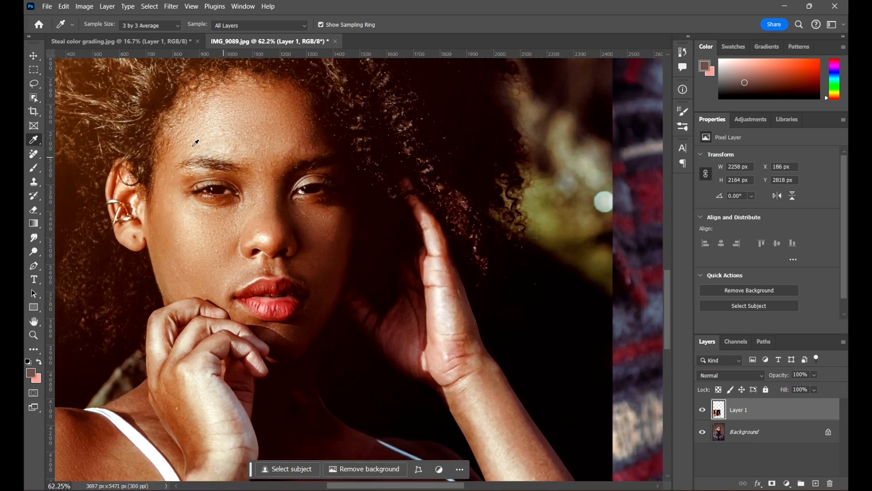
{"action": "scroll", "coordinate": [223, 155], "scroll_direction": "down", "scroll_amount": 3}
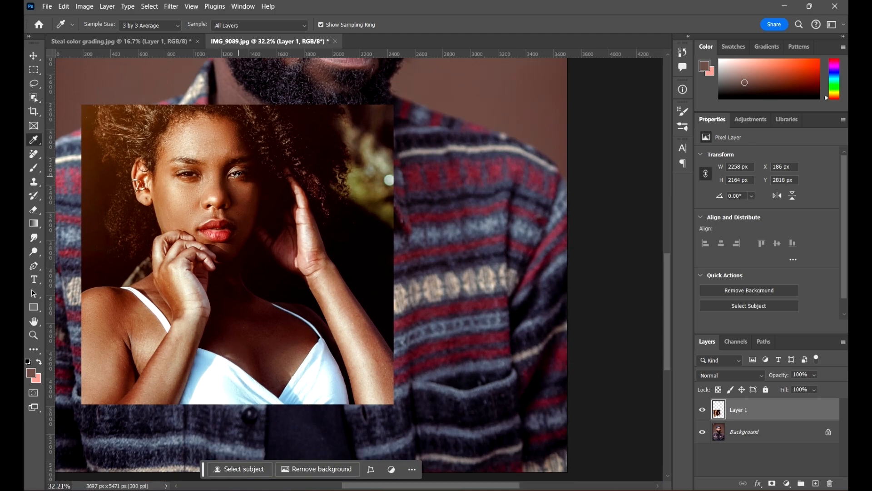
{"action": "scroll", "coordinate": [216, 198], "scroll_direction": "up", "scroll_amount": 2}
{"action": "scroll", "coordinate": [196, 204], "scroll_direction": "up", "scroll_amount": 3}
{"action": "scroll", "coordinate": [195, 273], "scroll_direction": "up", "scroll_amount": 5}
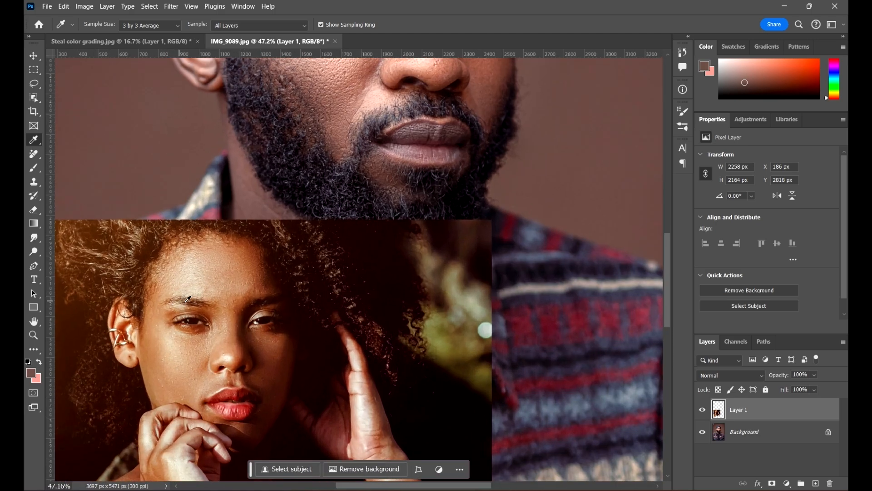
{"action": "scroll", "coordinate": [218, 227], "scroll_direction": "down", "scroll_amount": 2}
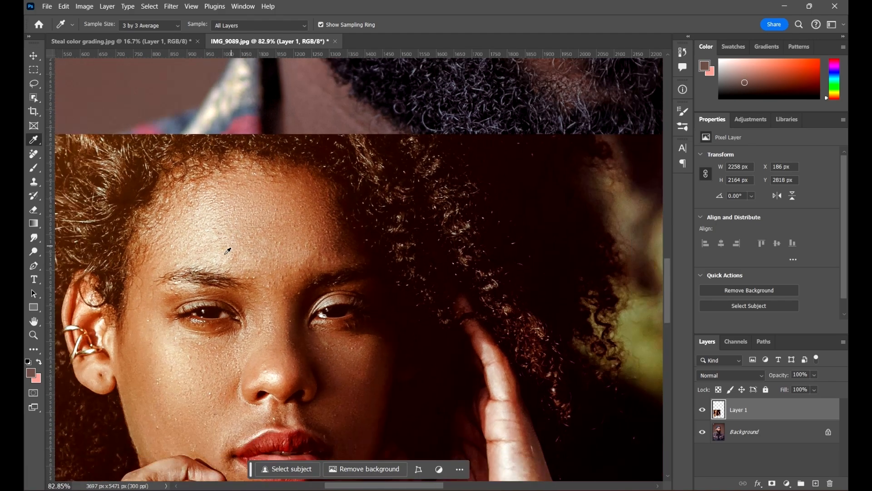
{"action": "scroll", "coordinate": [200, 214], "scroll_direction": "up", "scroll_amount": 4}
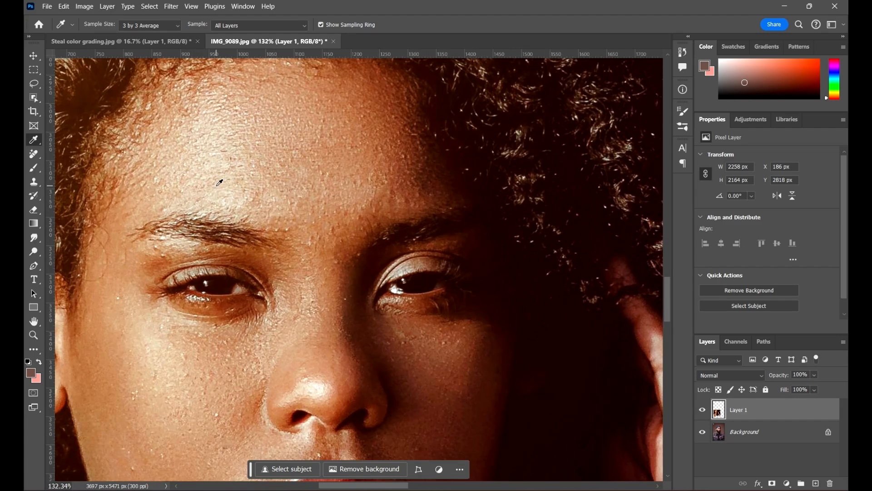
{"action": "left_click", "coordinate": [217, 183]}
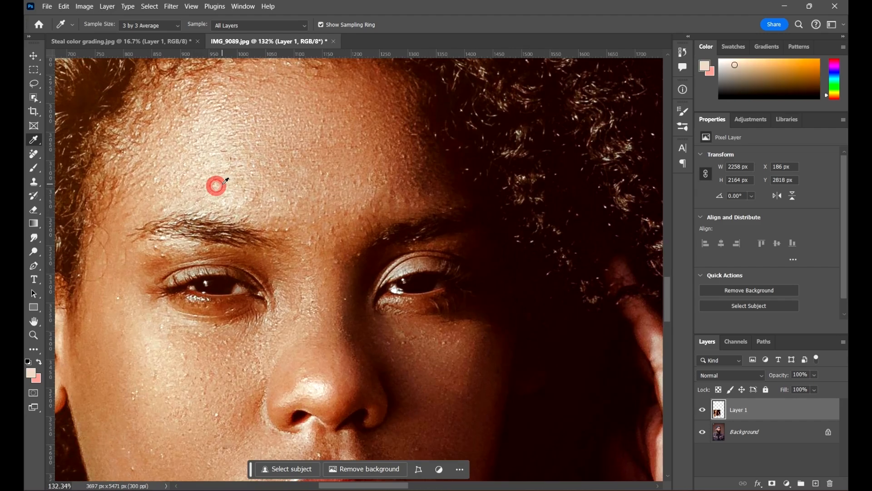
Paint a single round highlight swatch with the brush on the plain background beside the man's beanie
{"action": "scroll", "coordinate": [200, 233], "scroll_direction": "down", "scroll_amount": 8}
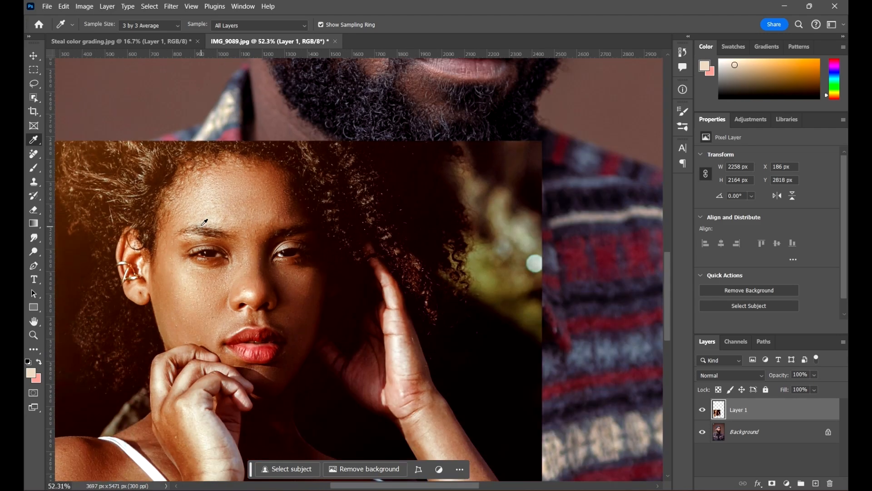
{"action": "key", "text": "b"}
{"action": "scroll", "coordinate": [335, 227], "scroll_direction": "up", "scroll_amount": 3}
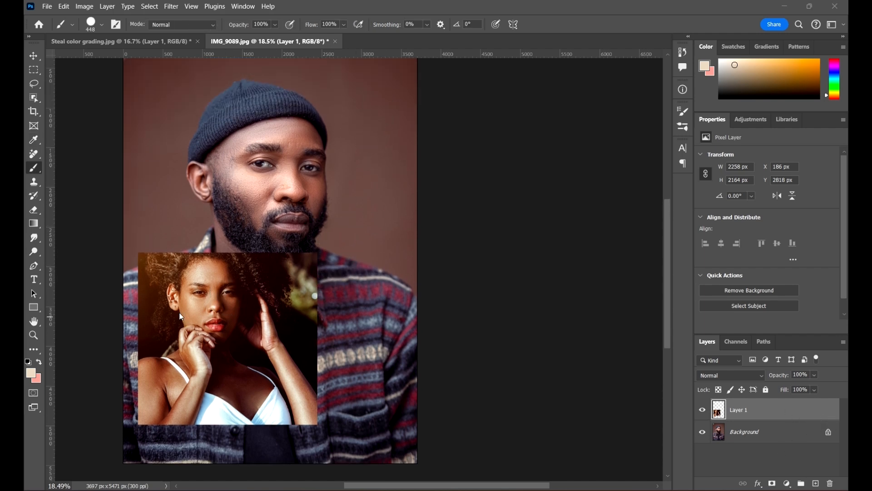
{"action": "left_click", "coordinate": [375, 86]}
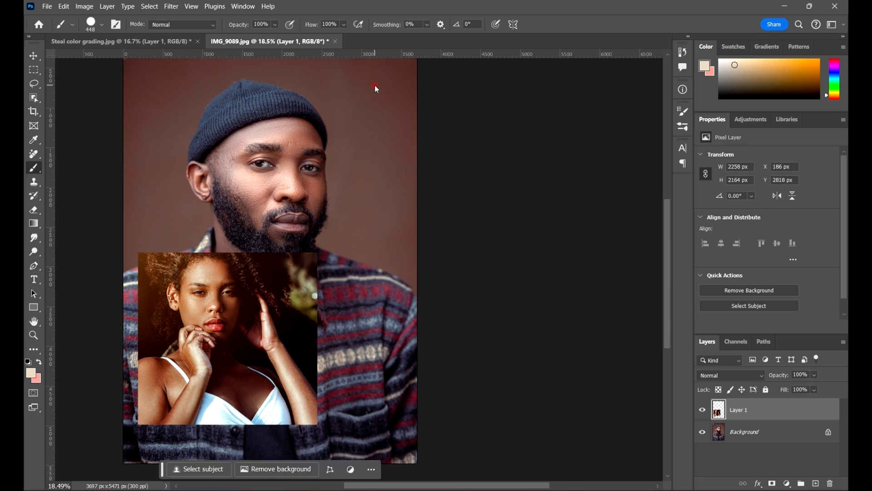
{"action": "left_click", "coordinate": [375, 89]}
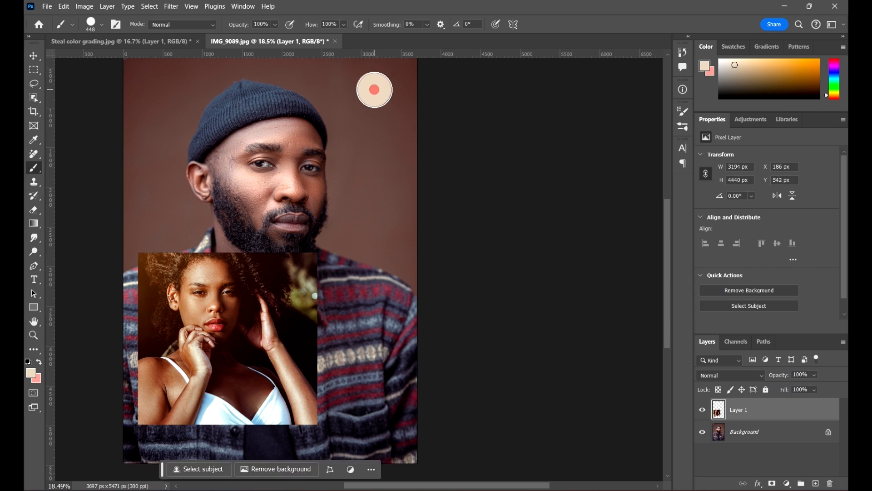
Sample the reddish-brown midtone from the woman's cheek beside the nose as the foreground color
{"action": "scroll", "coordinate": [384, 287], "scroll_direction": "down", "scroll_amount": 3}
{"action": "scroll", "coordinate": [476, 348], "scroll_direction": "up", "scroll_amount": 7}
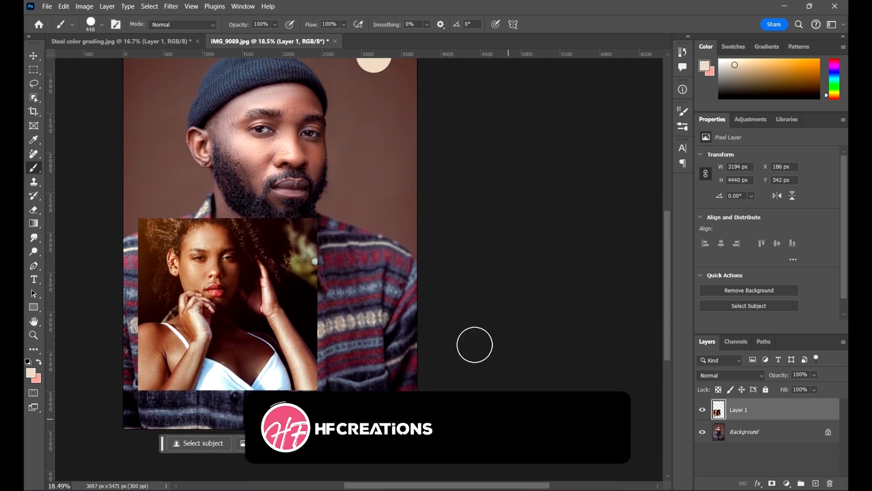
{"action": "scroll", "coordinate": [374, 222], "scroll_direction": "down", "scroll_amount": 5}
{"action": "scroll", "coordinate": [367, 240], "scroll_direction": "down", "scroll_amount": 1}
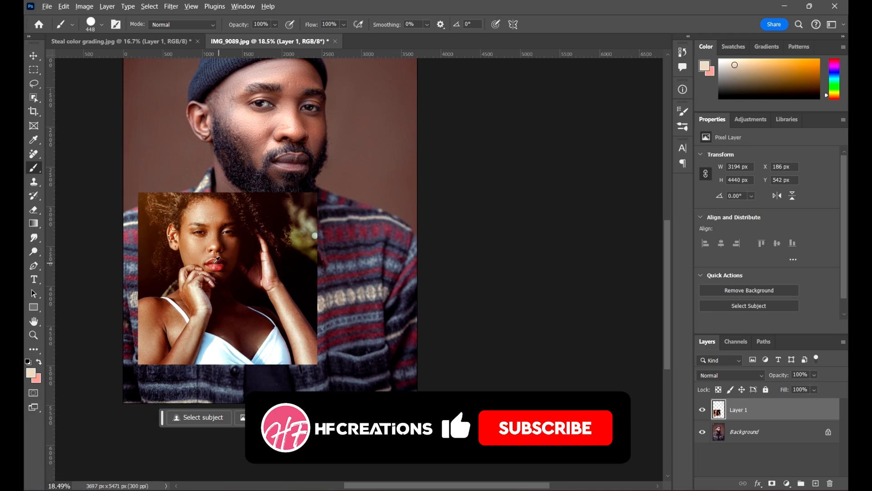
{"action": "scroll", "coordinate": [176, 264], "scroll_direction": "up", "scroll_amount": 12}
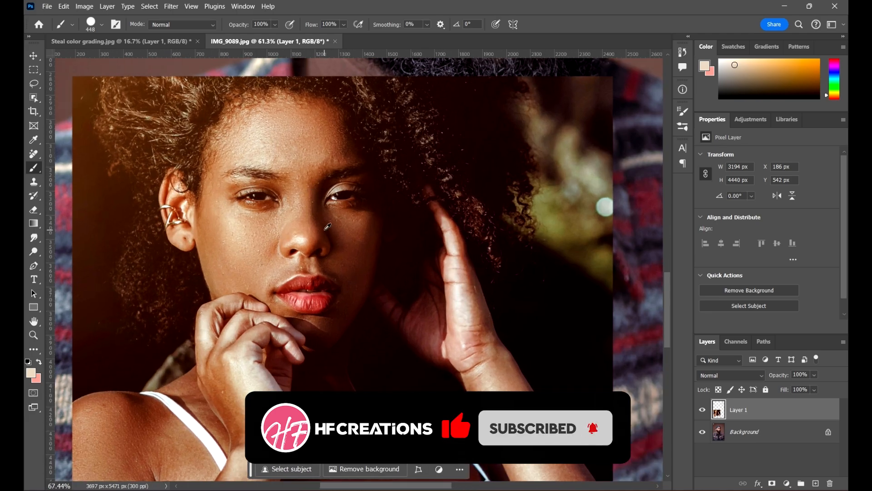
{"action": "scroll", "coordinate": [329, 228], "scroll_direction": "up", "scroll_amount": 4}
{"action": "key", "text": "i"}
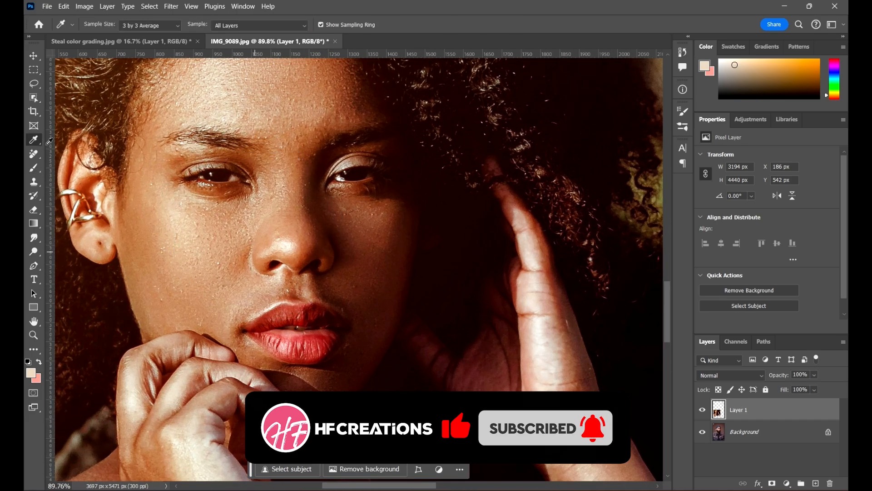
{"action": "scroll", "coordinate": [369, 178], "scroll_direction": "down", "scroll_amount": 4}
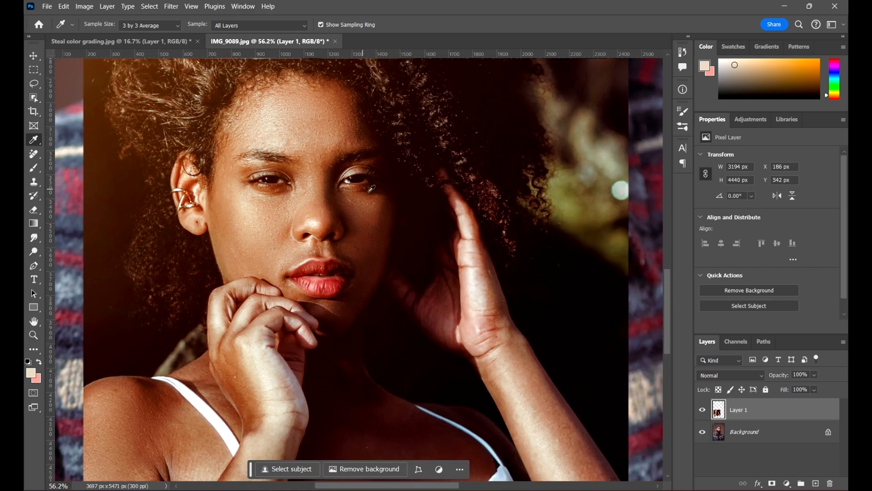
{"action": "scroll", "coordinate": [363, 249], "scroll_direction": "up", "scroll_amount": 2}
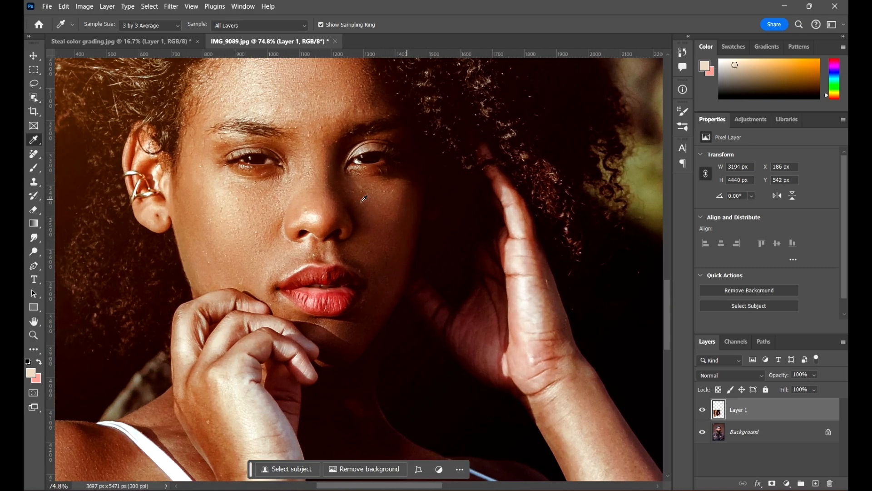
{"action": "left_click", "coordinate": [387, 201]}
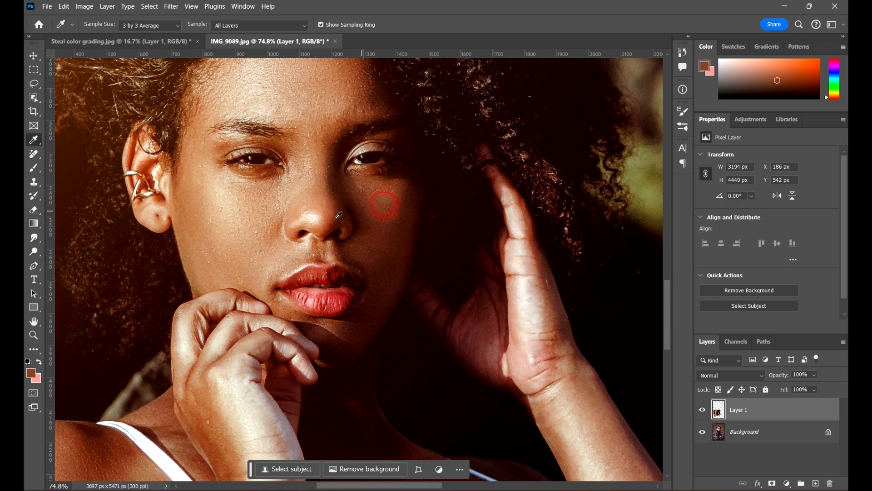
Paint a single round midtone swatch with the brush directly below the cream highlight swatch
{"action": "scroll", "coordinate": [389, 196], "scroll_direction": "down", "scroll_amount": 10}
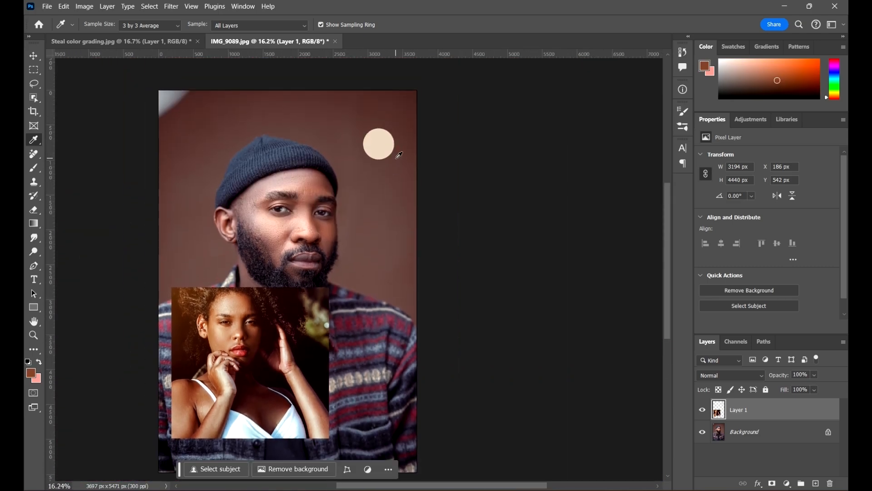
{"action": "key", "text": "b"}
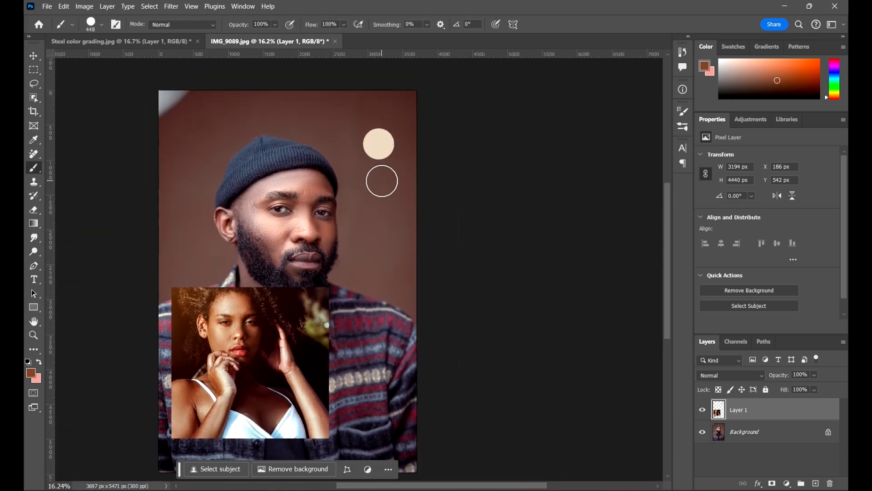
{"action": "left_click", "coordinate": [381, 181]}
{"action": "scroll", "coordinate": [413, 213], "scroll_direction": "down", "scroll_amount": 5}
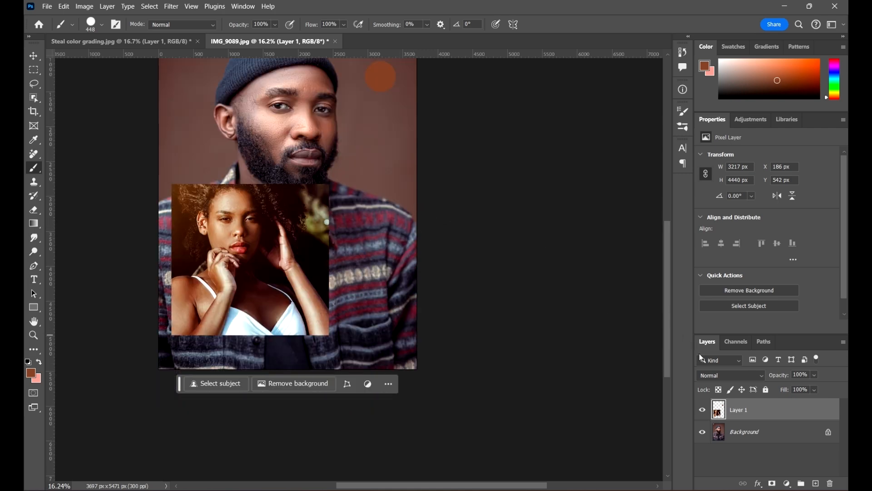
{"action": "scroll", "coordinate": [236, 261], "scroll_direction": "up", "scroll_amount": 7}
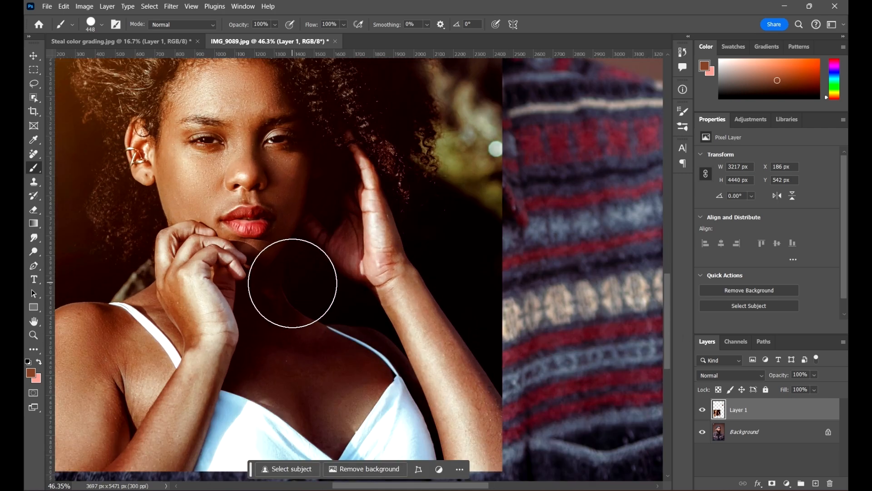
Sample the dark maroon shadow tone from the woman's upper chest as the foreground color
{"action": "key", "text": "i"}
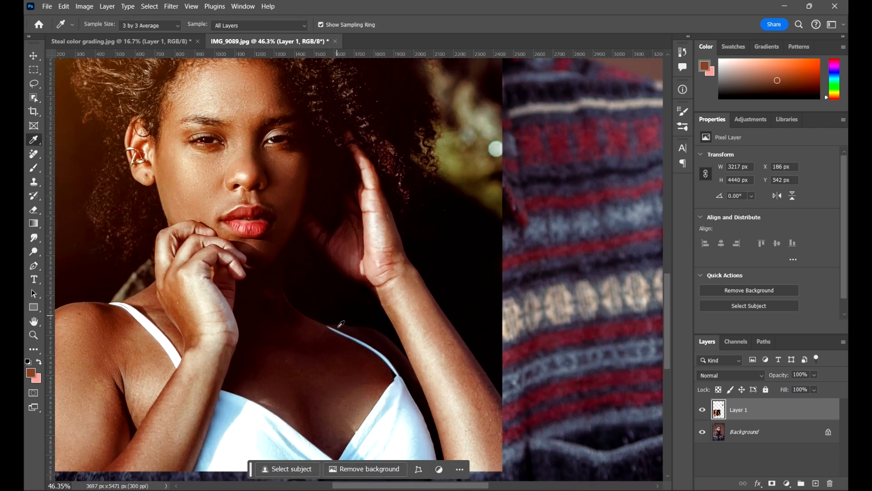
{"action": "scroll", "coordinate": [316, 317], "scroll_direction": "up", "scroll_amount": 5}
{"action": "scroll", "coordinate": [319, 297], "scroll_direction": "down", "scroll_amount": 6}
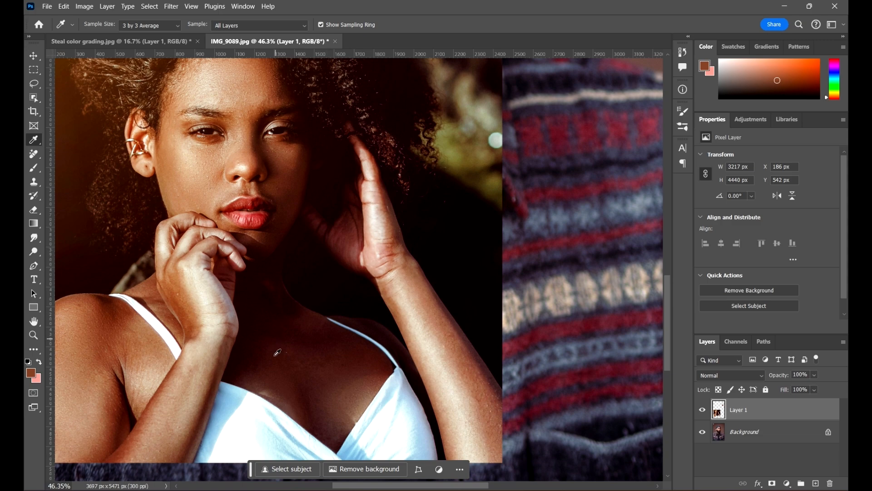
{"action": "scroll", "coordinate": [278, 355], "scroll_direction": "up", "scroll_amount": 5}
{"action": "scroll", "coordinate": [328, 348], "scroll_direction": "down", "scroll_amount": 6}
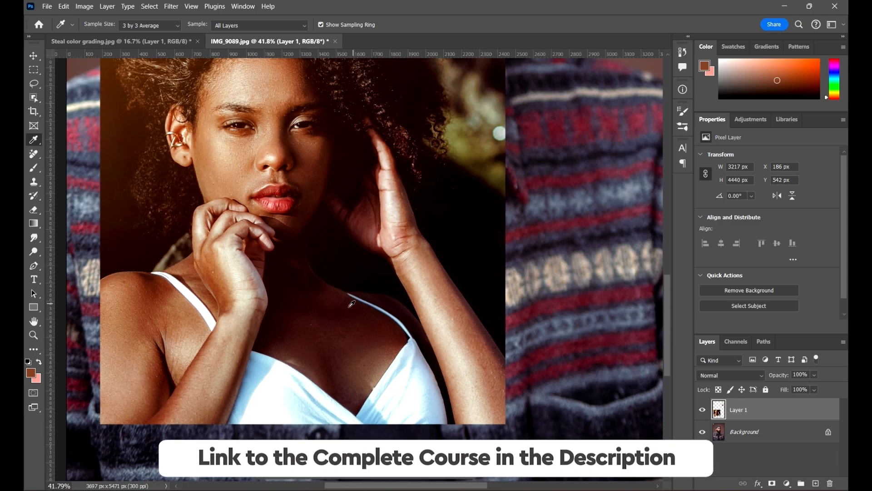
{"action": "scroll", "coordinate": [351, 303], "scroll_direction": "up", "scroll_amount": 5}
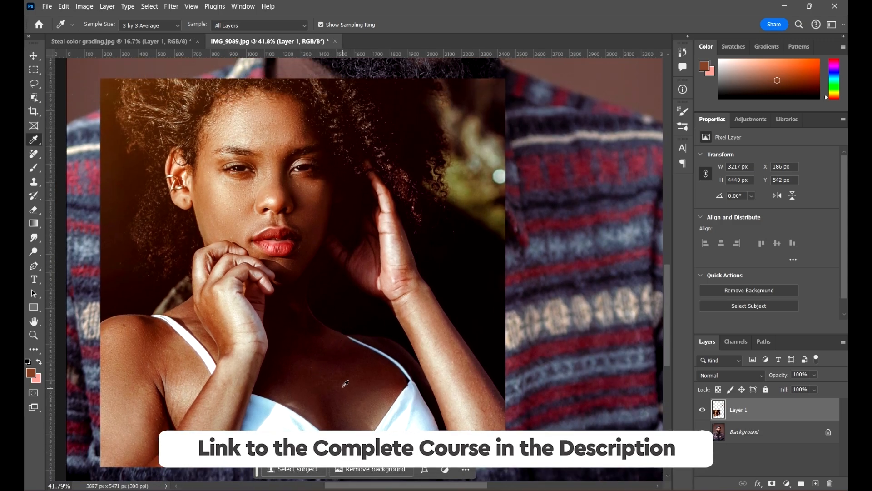
{"action": "left_click", "coordinate": [326, 368]}
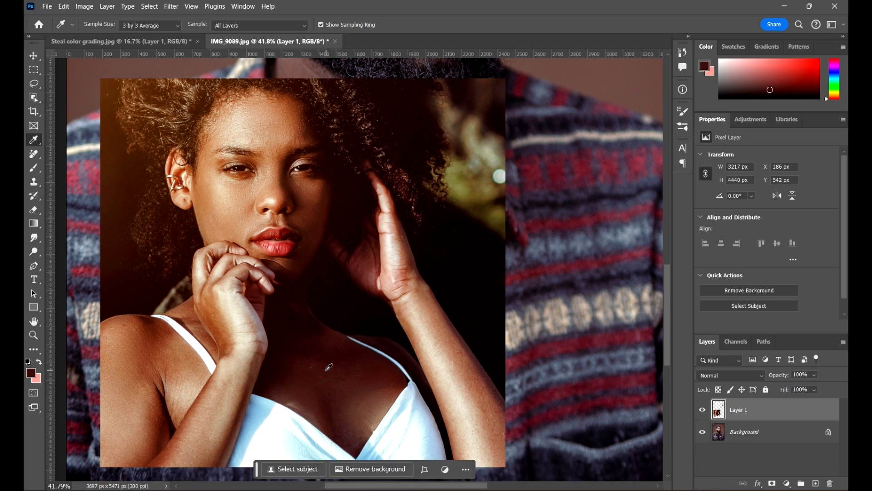
{"action": "left_click", "coordinate": [332, 364]}
Paint a single round shadow swatch with the brush directly below the reddish-brown midtone swatch and deselect the layer
{"action": "scroll", "coordinate": [331, 367], "scroll_direction": "down", "scroll_amount": 4}
{"action": "scroll", "coordinate": [449, 177], "scroll_direction": "up", "scroll_amount": 1}
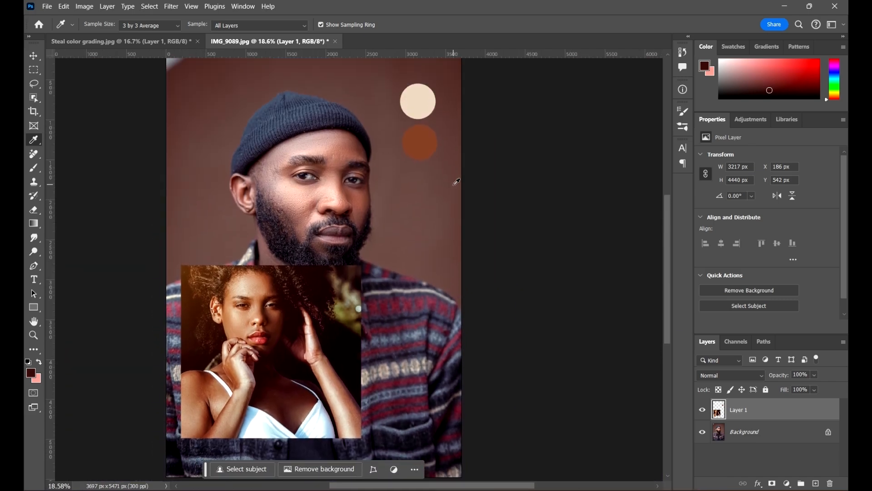
{"action": "key", "text": "b"}
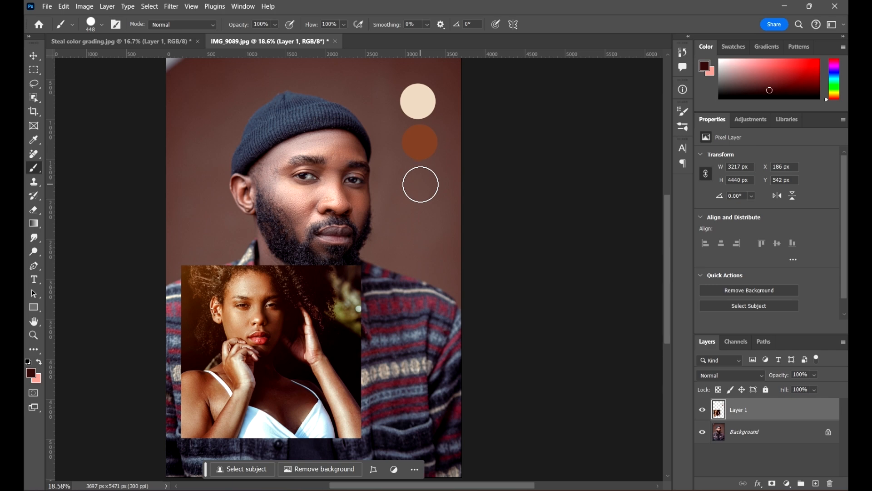
{"action": "left_click", "coordinate": [421, 183]}
{"action": "key", "text": "v"}
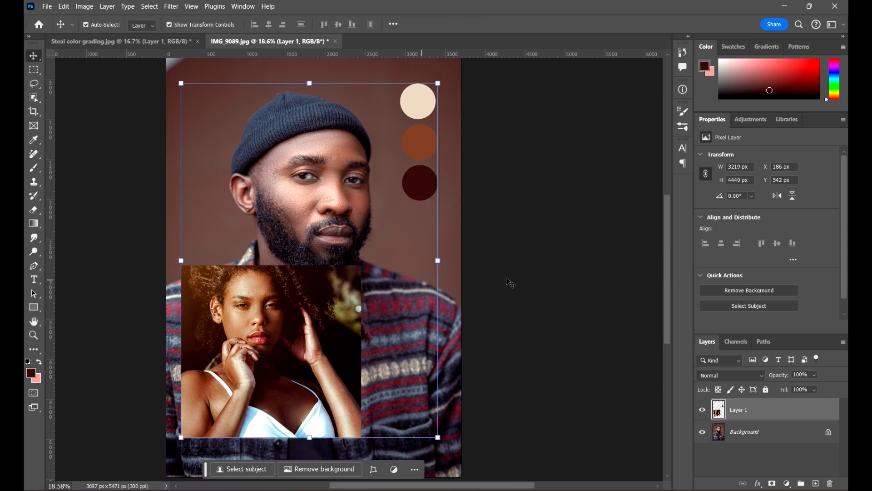
{"action": "left_click", "coordinate": [575, 250]}
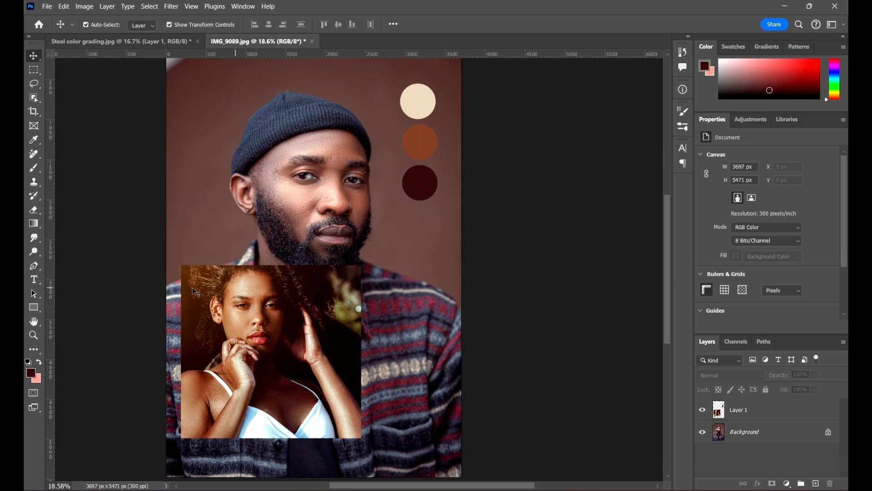
{"action": "scroll", "coordinate": [257, 313], "scroll_direction": "down", "scroll_amount": 3}
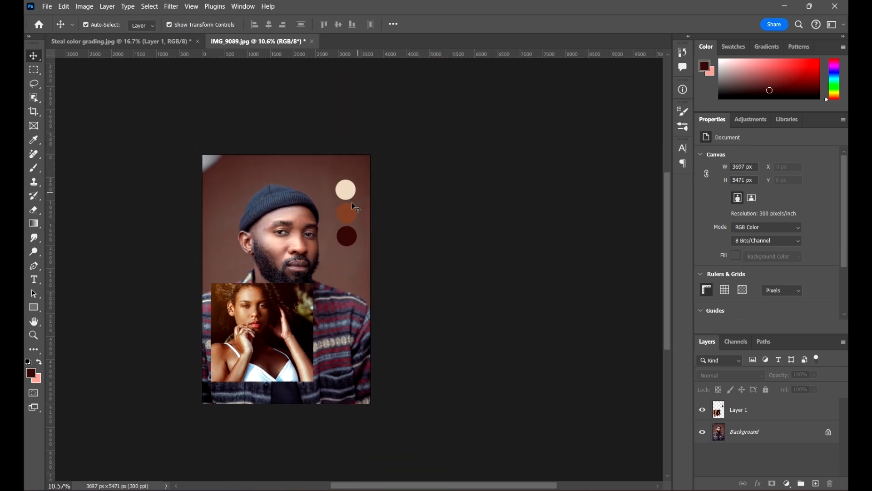
{"action": "scroll", "coordinate": [354, 205], "scroll_direction": "up", "scroll_amount": 3}
{"action": "scroll", "coordinate": [246, 305], "scroll_direction": "down", "scroll_amount": 1}
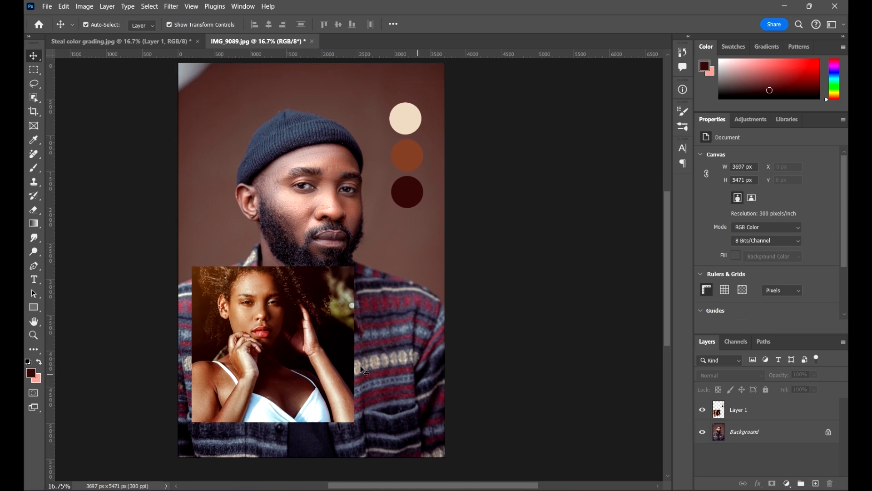
{"action": "left_click", "coordinate": [275, 337]}
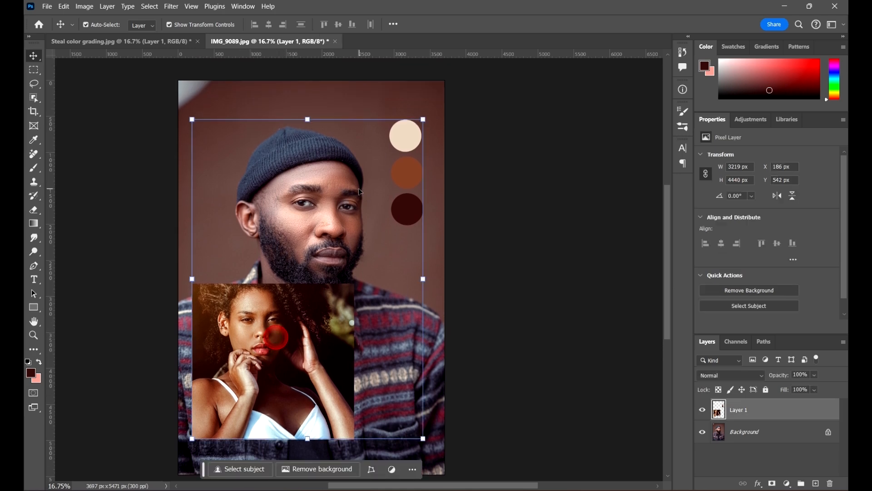
{"action": "left_click", "coordinate": [596, 223]}
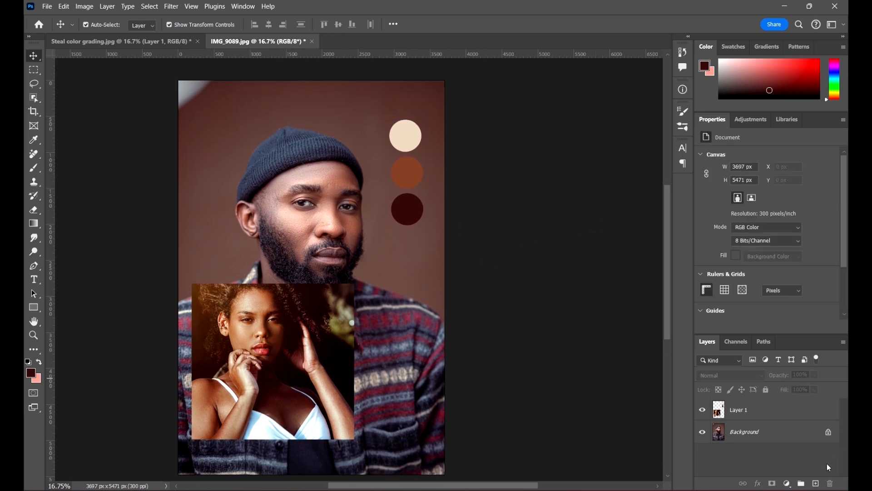
Add a Curves adjustment layer directly above the Background layer and make its adjustment active instead of its mask
{"action": "left_click", "coordinate": [831, 434]}
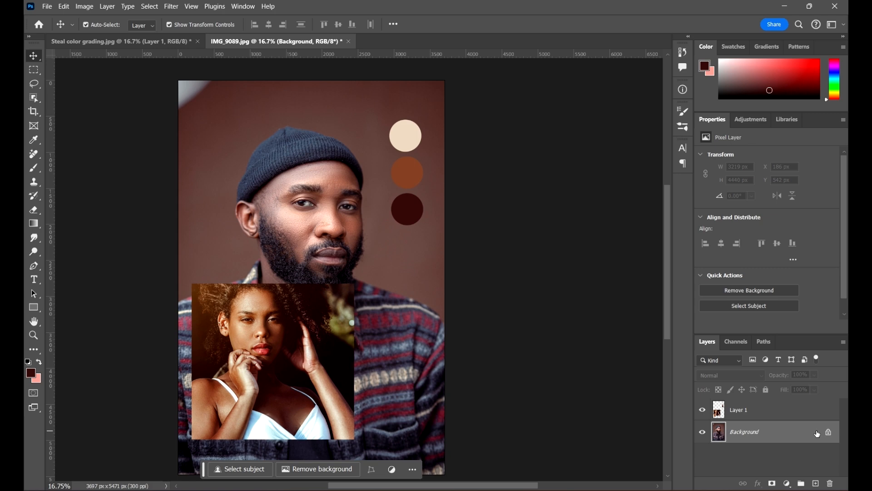
{"action": "left_click", "coordinate": [763, 122]}
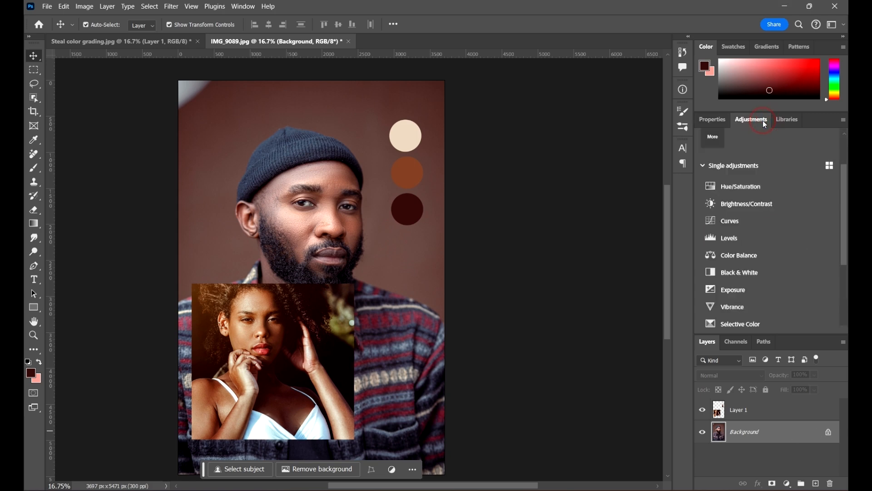
{"action": "left_click", "coordinate": [773, 222]}
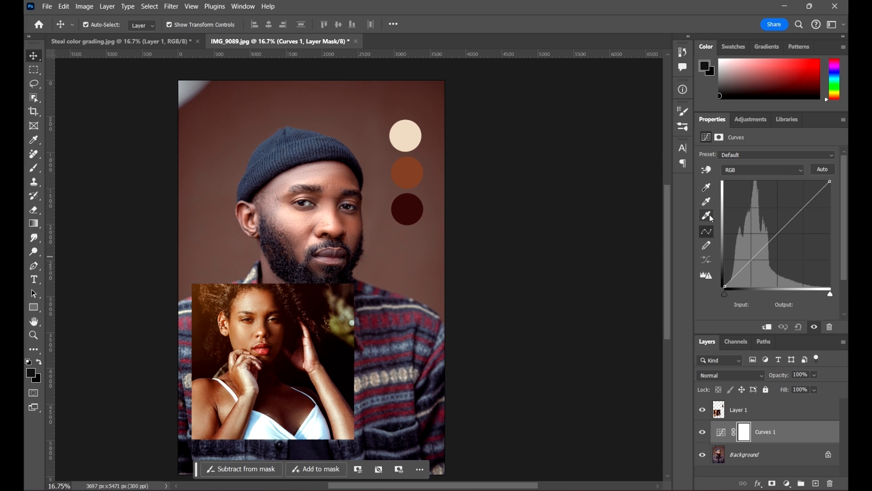
{"action": "left_click", "coordinate": [707, 187]}
{"action": "left_click", "coordinate": [721, 434]}
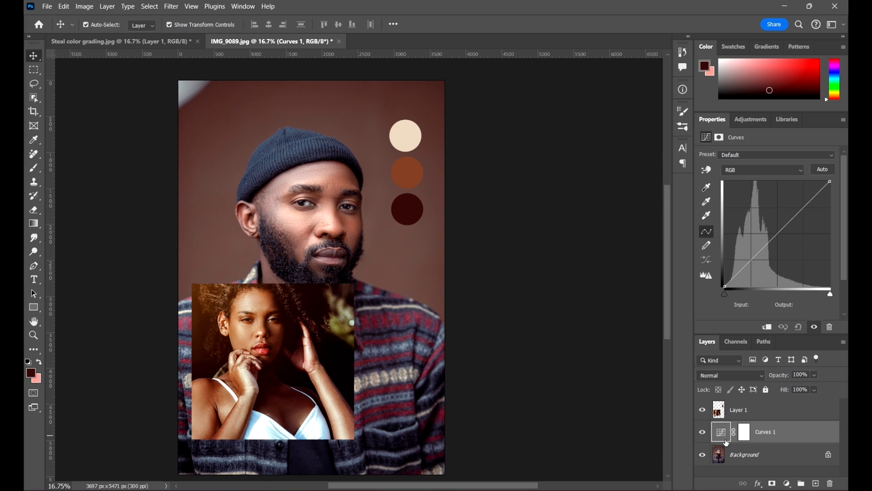
{"action": "left_click", "coordinate": [745, 435]}
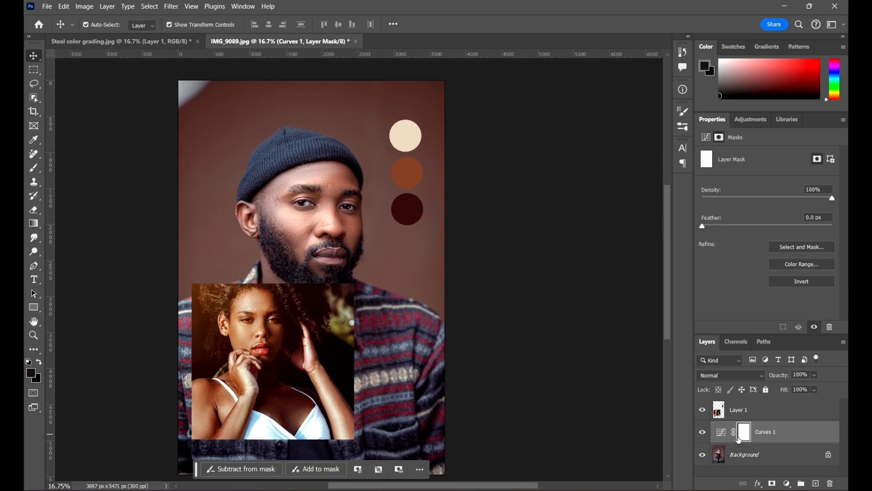
{"action": "left_click", "coordinate": [722, 432]}
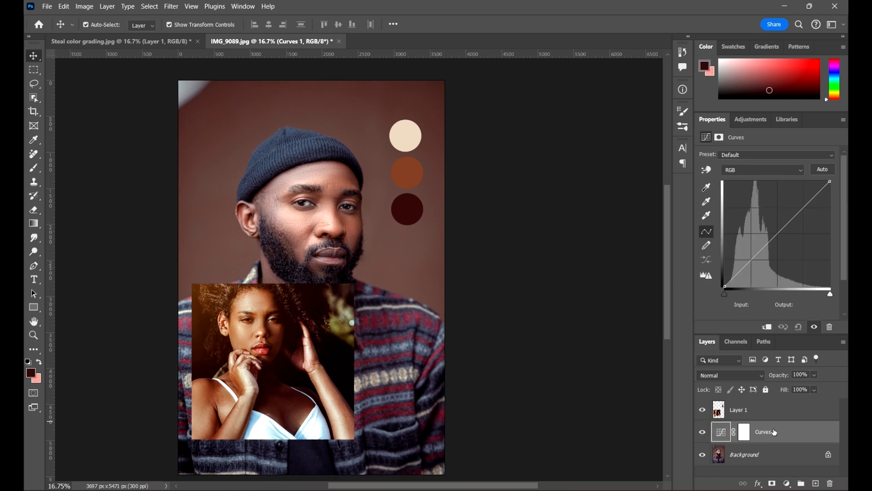
Set the Curves target highlight color to the cream swatch (d9ccb7) without saving it as a default
{"action": "scroll", "coordinate": [387, 169], "scroll_direction": "up", "scroll_amount": 4}
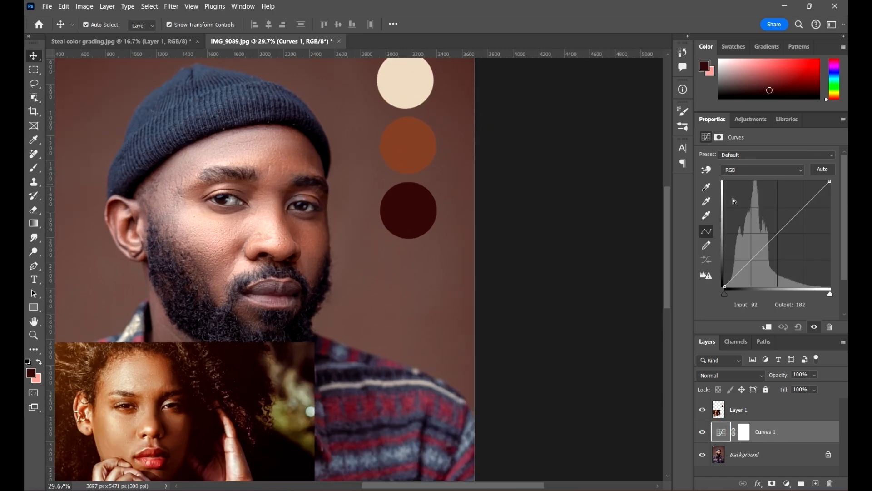
{"action": "double_click", "coordinate": [707, 216]}
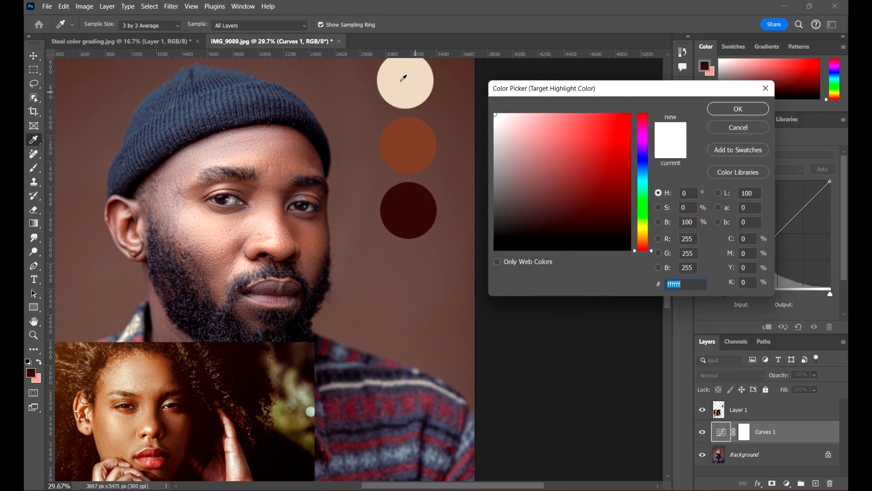
{"action": "left_click", "coordinate": [404, 72]}
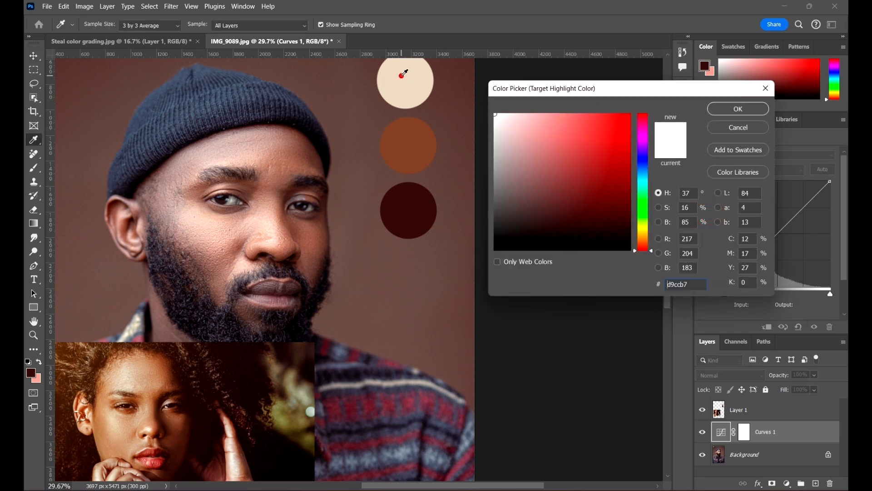
{"action": "left_click", "coordinate": [723, 116]}
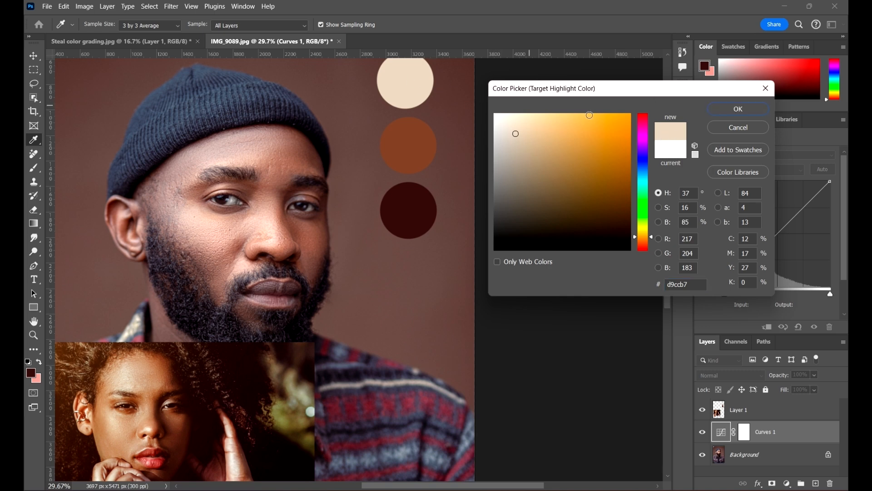
{"action": "left_click", "coordinate": [739, 113]}
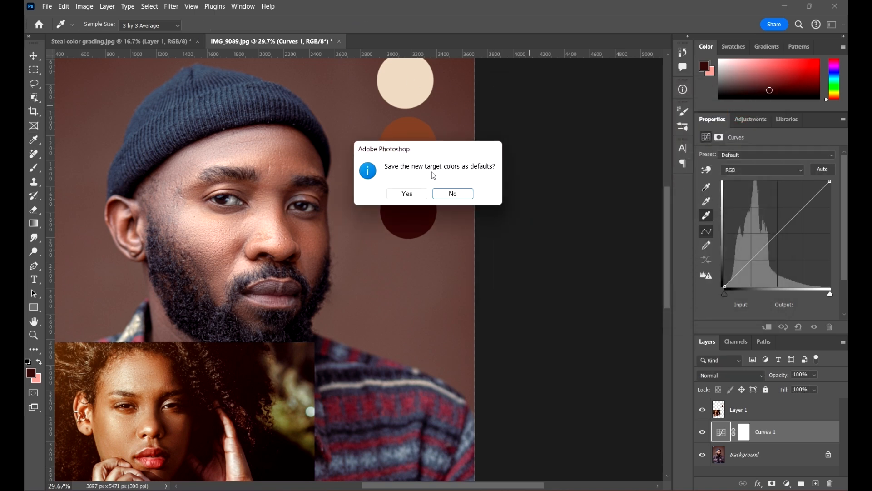
{"action": "left_click", "coordinate": [452, 193]}
Apply the highlight target to the bright skin on the man's forehead above the eyebrow and leave the white point eyedropper
{"action": "scroll", "coordinate": [197, 153], "scroll_direction": "up", "scroll_amount": 3}
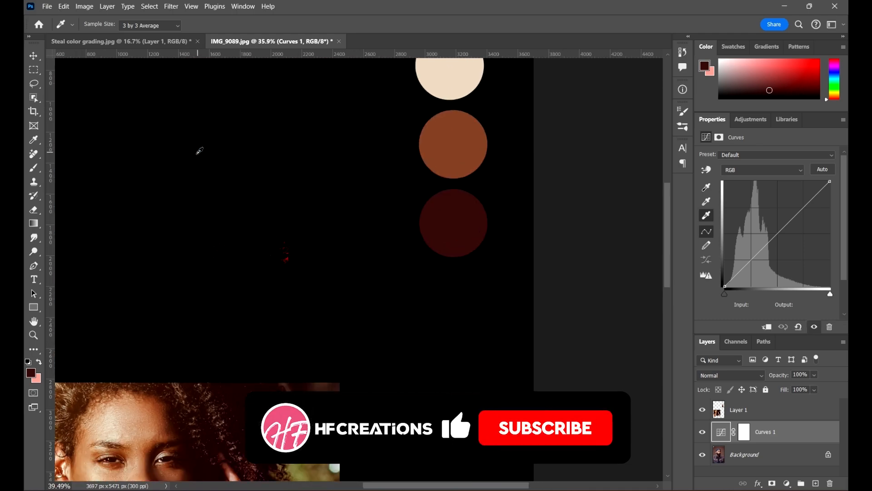
{"action": "scroll", "coordinate": [233, 171], "scroll_direction": "up", "scroll_amount": 1}
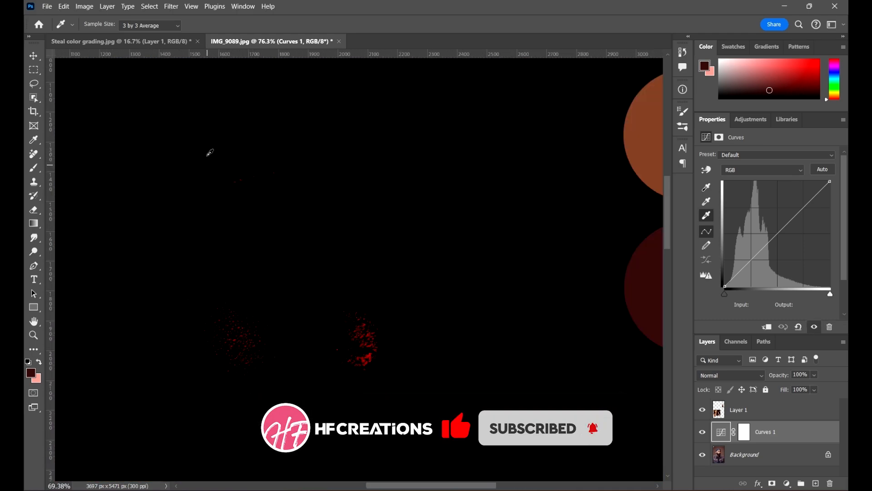
{"action": "scroll", "coordinate": [220, 156], "scroll_direction": "down", "scroll_amount": 1}
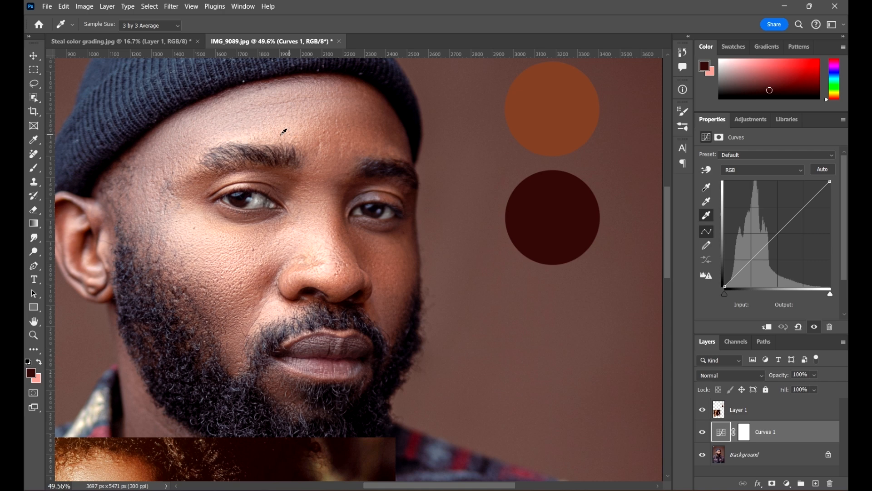
{"action": "left_click", "coordinate": [235, 131]}
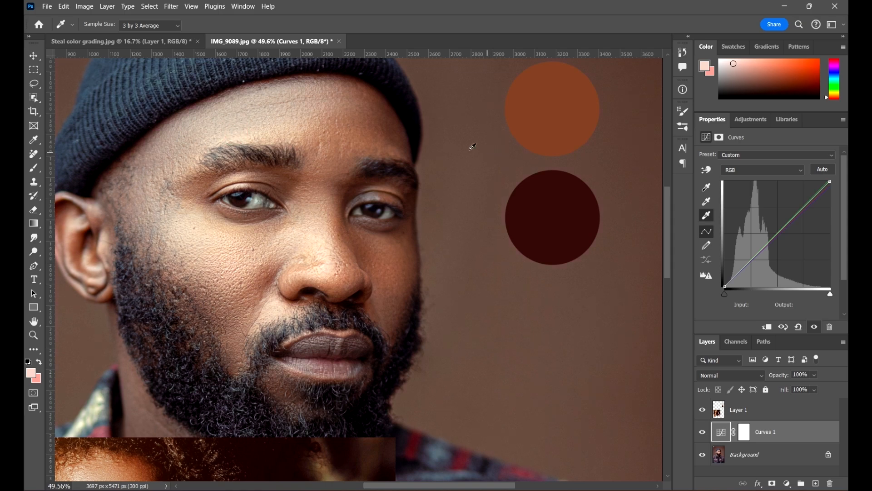
{"action": "scroll", "coordinate": [267, 134], "scroll_direction": "down", "scroll_amount": 5}
{"action": "scroll", "coordinate": [459, 169], "scroll_direction": "down", "scroll_amount": 2}
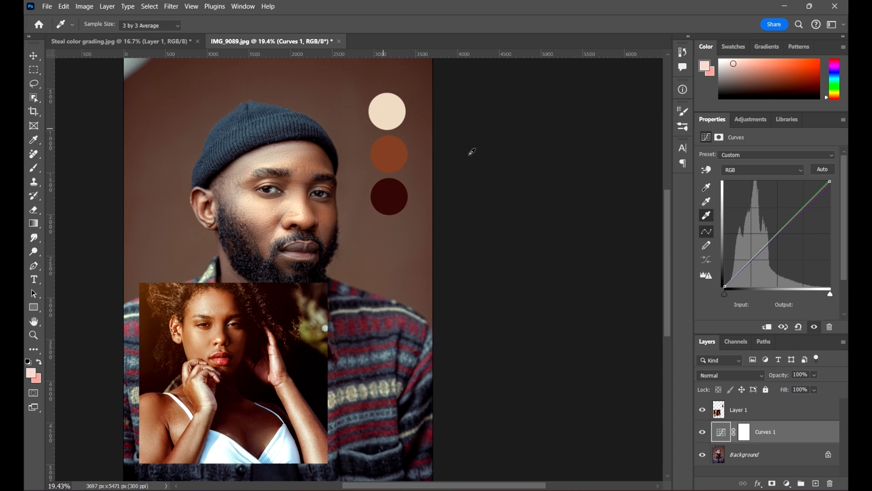
{"action": "left_click", "coordinate": [34, 57]}
{"action": "left_click", "coordinate": [706, 231]}
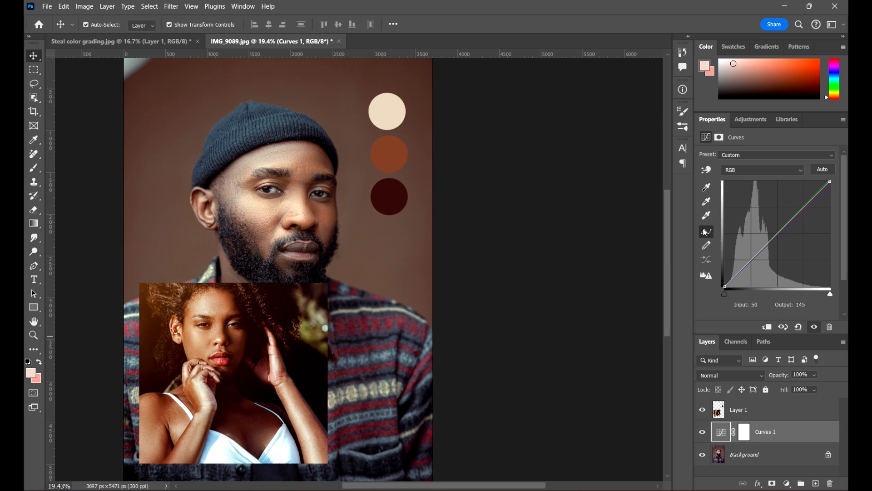
Set the Curves target midtone color to the reddish-brown swatch (774932) without saving it as a default
{"action": "left_click", "coordinate": [707, 204]}
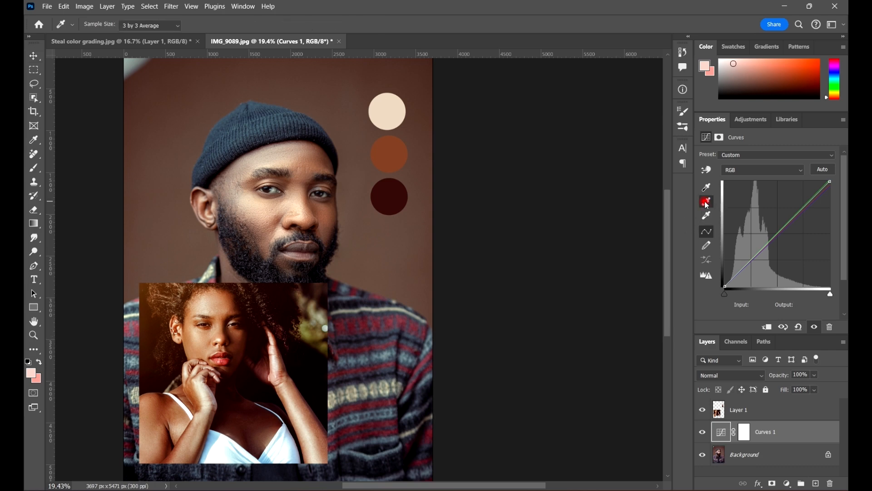
{"action": "double_click", "coordinate": [707, 203]}
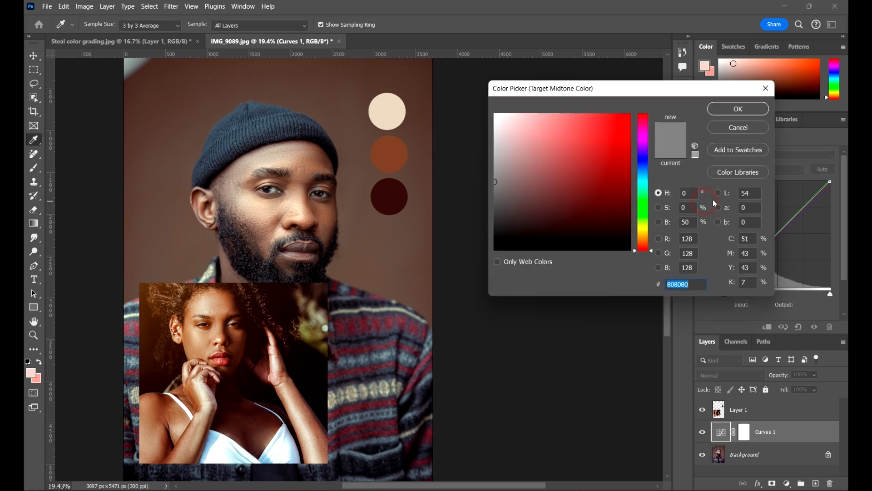
{"action": "left_click", "coordinate": [389, 145]}
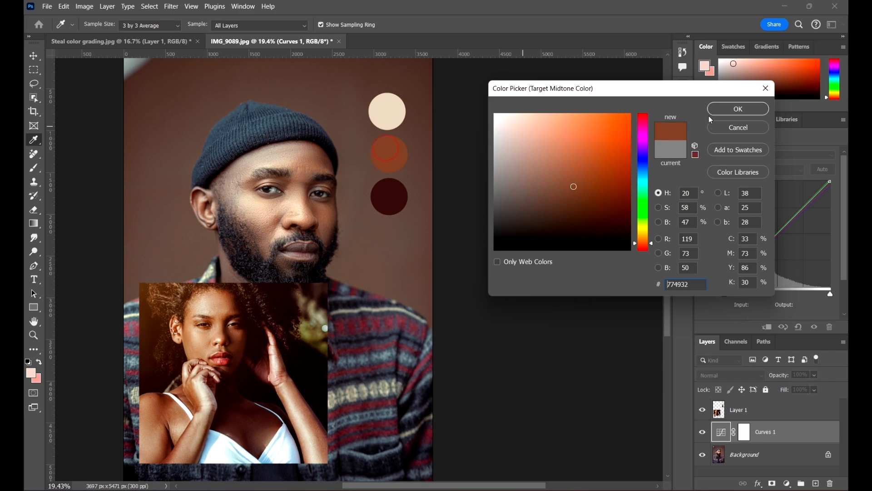
{"action": "left_click", "coordinate": [764, 114]}
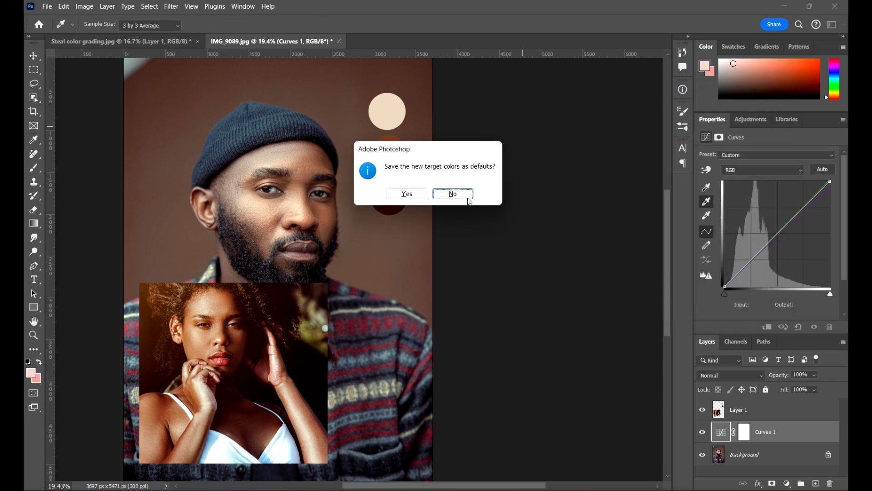
{"action": "left_click", "coordinate": [454, 194]}
Apply the midtone target to the skin of the man's cheek beside his nose and compare the portrait with and without Curves 1
{"action": "scroll", "coordinate": [296, 195], "scroll_direction": "up", "scroll_amount": 4}
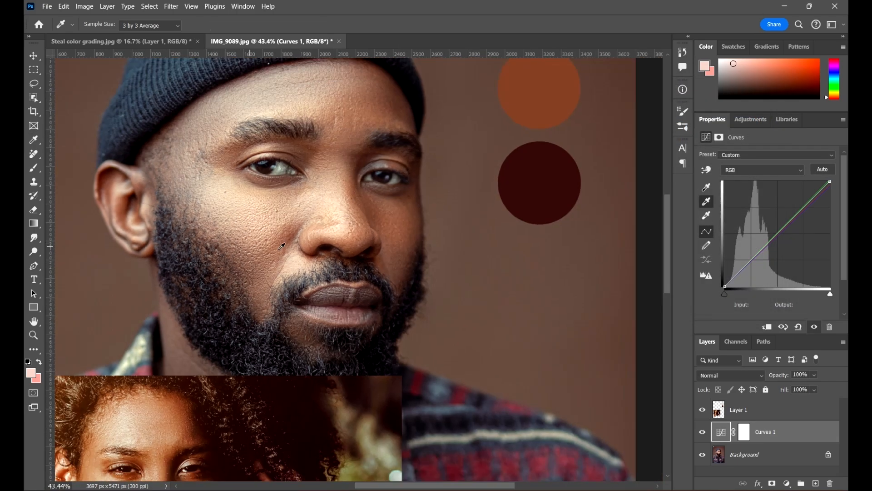
{"action": "scroll", "coordinate": [361, 253], "scroll_direction": "down", "scroll_amount": 3}
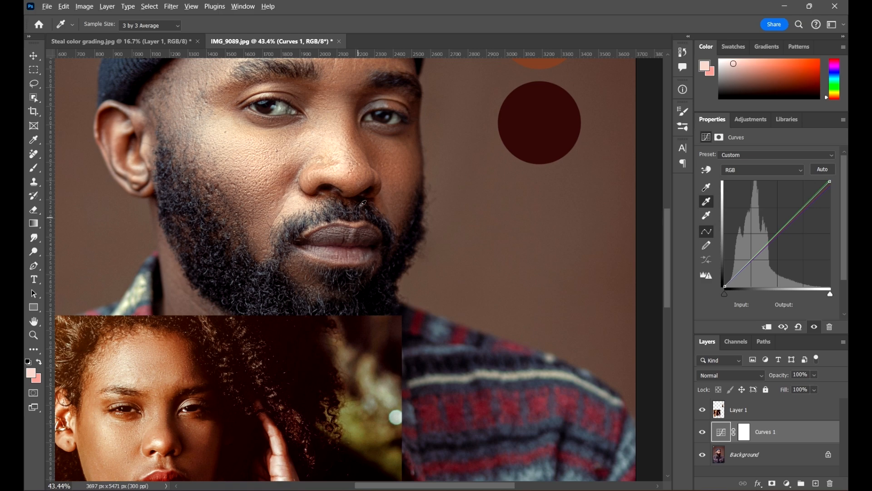
{"action": "scroll", "coordinate": [362, 204], "scroll_direction": "down", "scroll_amount": 2}
{"action": "scroll", "coordinate": [386, 186], "scroll_direction": "up", "scroll_amount": 1}
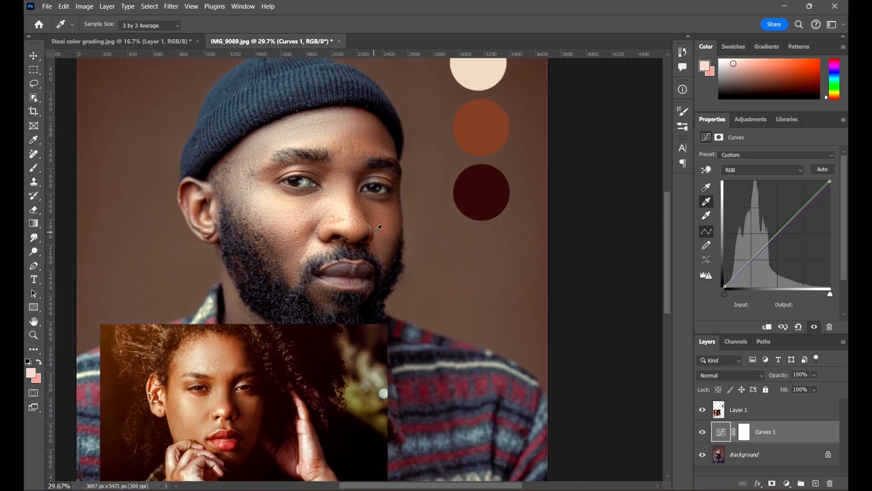
{"action": "scroll", "coordinate": [421, 228], "scroll_direction": "up", "scroll_amount": 2}
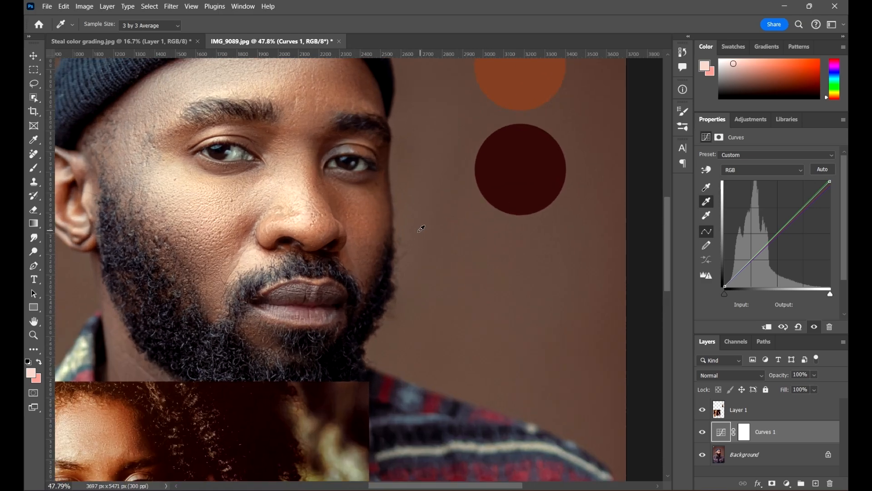
{"action": "left_click", "coordinate": [365, 225]}
{"action": "scroll", "coordinate": [352, 222], "scroll_direction": "down", "scroll_amount": 4}
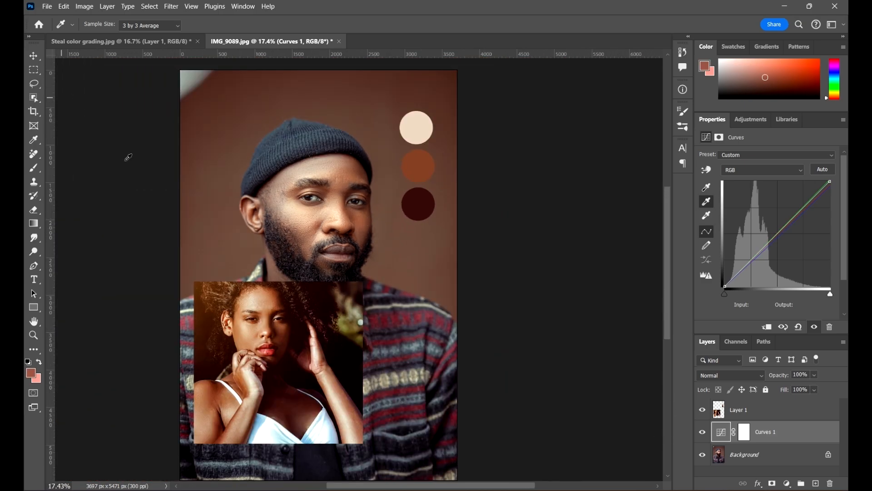
{"action": "left_click", "coordinate": [704, 434]}
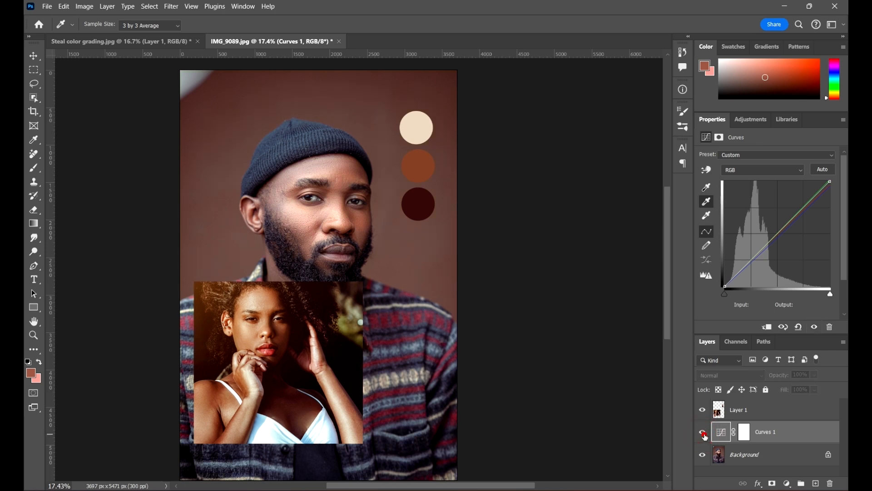
{"action": "left_click", "coordinate": [703, 434]}
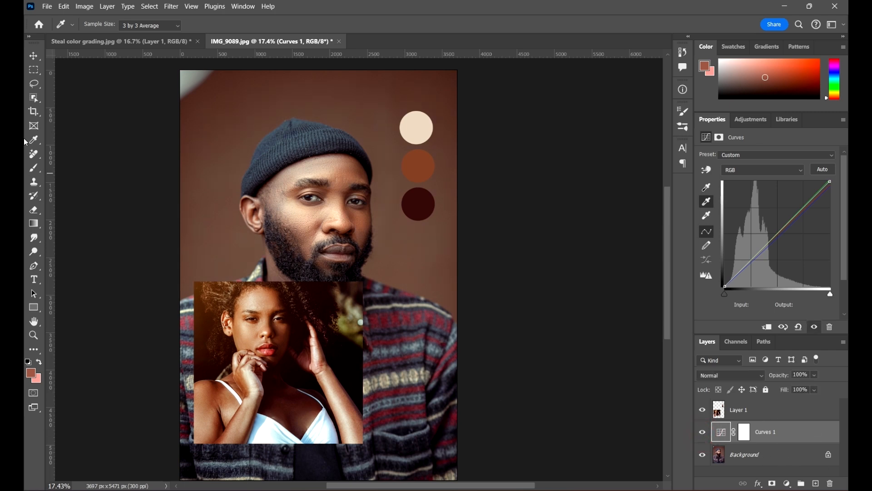
Move the reference photo and swatches layer off the man's neck to about X -1671 px, Y 1196 px
{"action": "left_click", "coordinate": [33, 56]}
{"action": "scroll", "coordinate": [317, 293], "scroll_direction": "down", "scroll_amount": 3}
{"action": "left_click", "coordinate": [312, 300]}
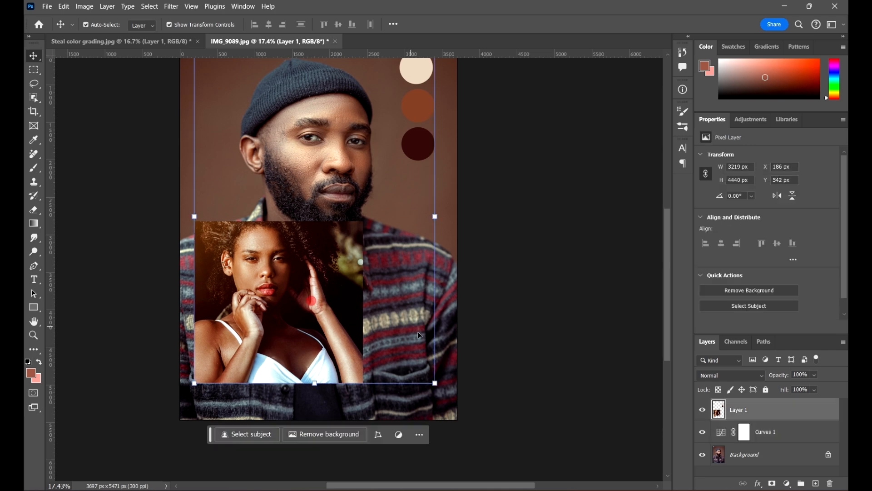
{"action": "left_click_drag", "start_coordinate": [351, 309], "coordinate": [206, 366]}
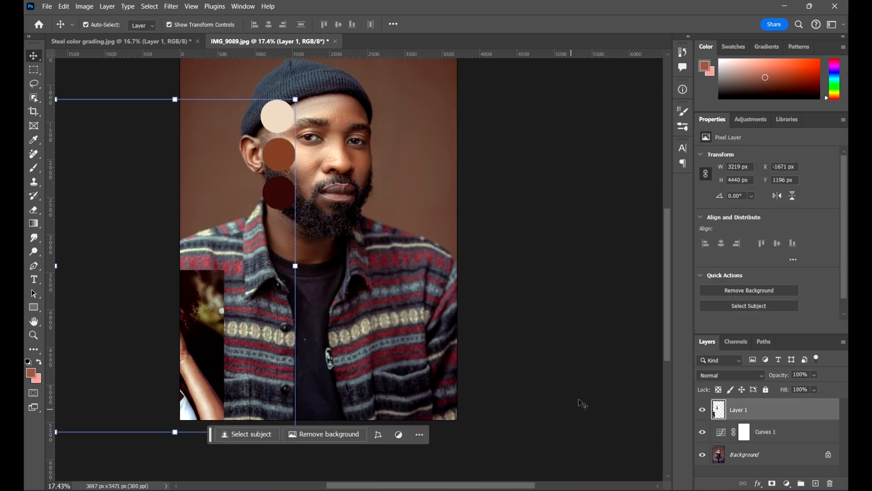
{"action": "left_click", "coordinate": [723, 432]}
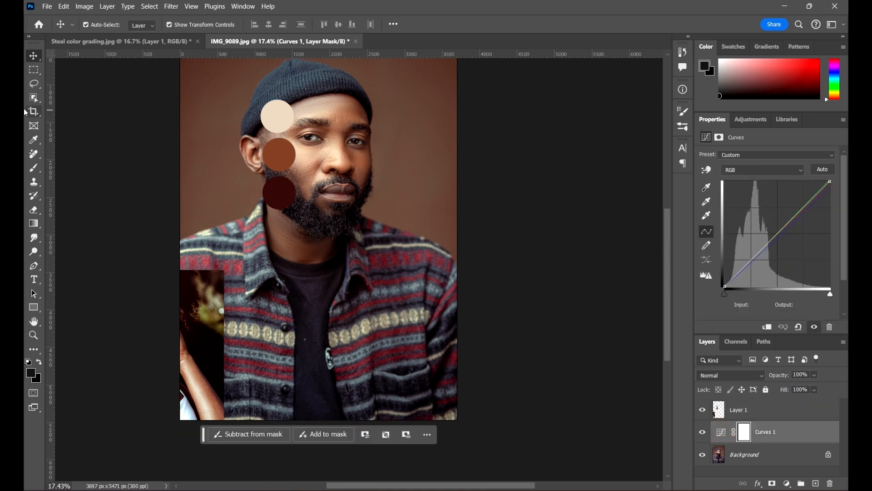
{"action": "double_click", "coordinate": [706, 188]}
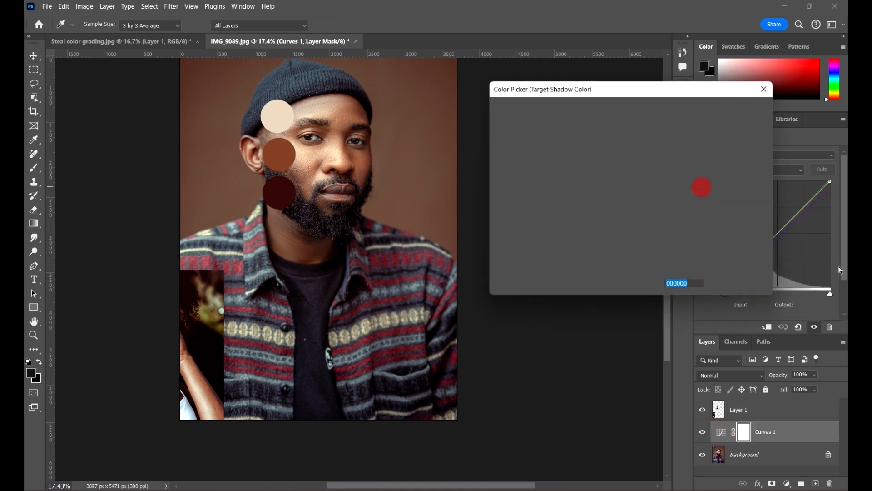
{"action": "type", "text": "ffffff"}
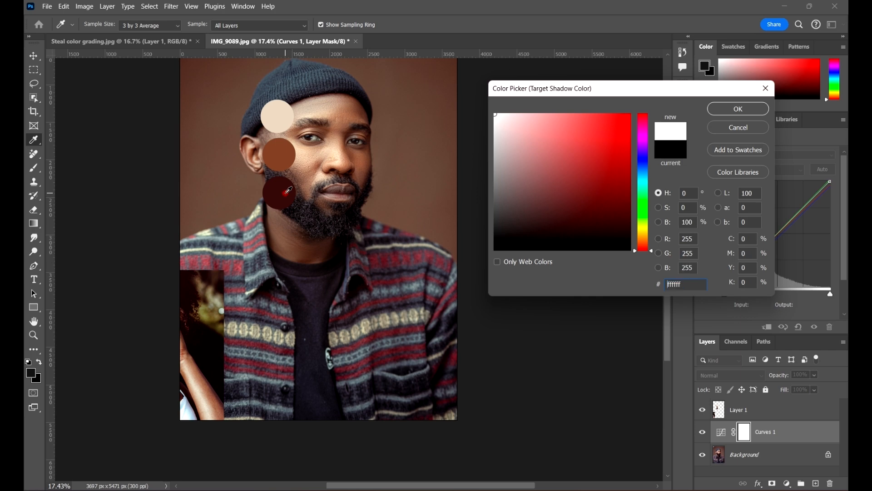
{"action": "left_click", "coordinate": [739, 109]}
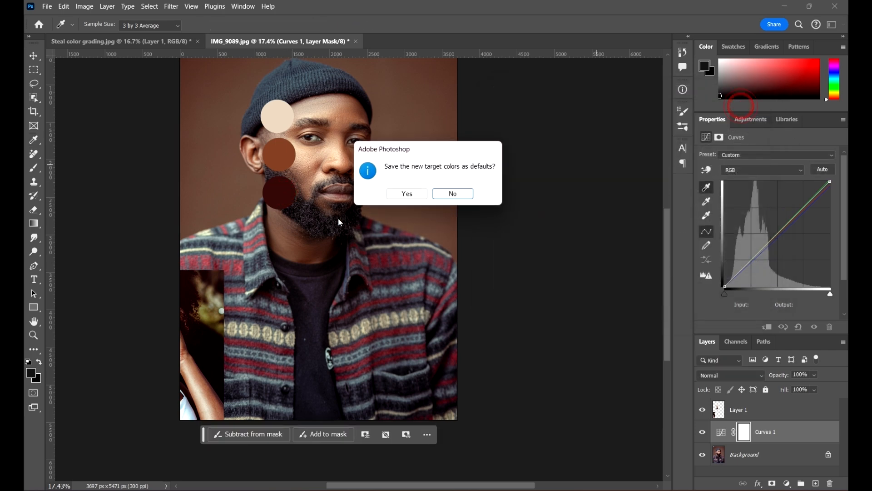
{"action": "left_click", "coordinate": [463, 194]}
{"action": "scroll", "coordinate": [316, 254], "scroll_direction": "up", "scroll_amount": 5}
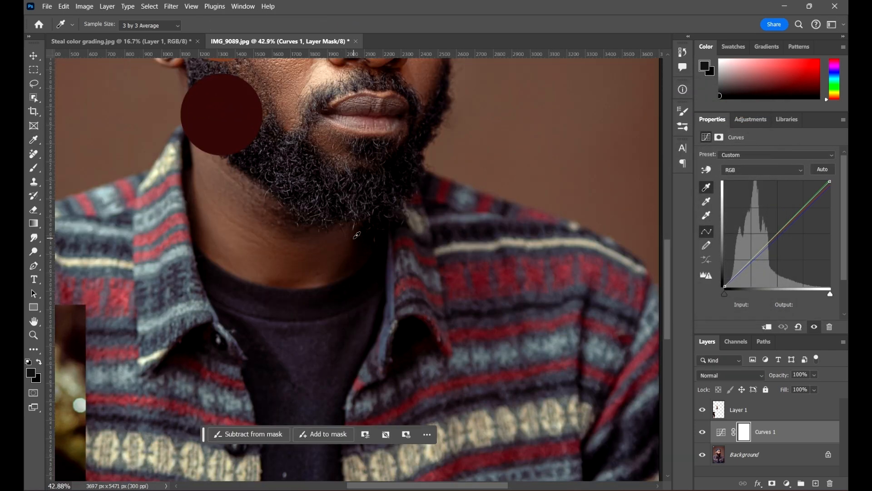
{"action": "left_click_drag", "start_coordinate": [349, 240], "coordinate": [345, 307]}
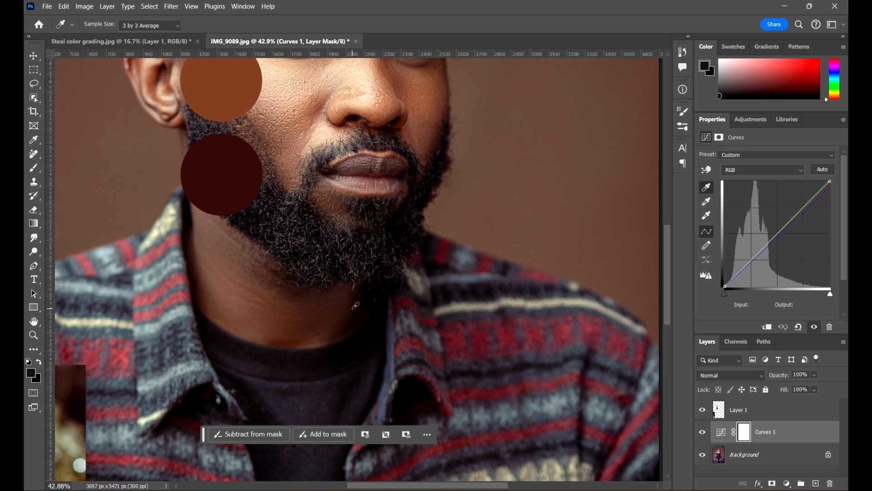
{"action": "left_click", "coordinate": [355, 306]}
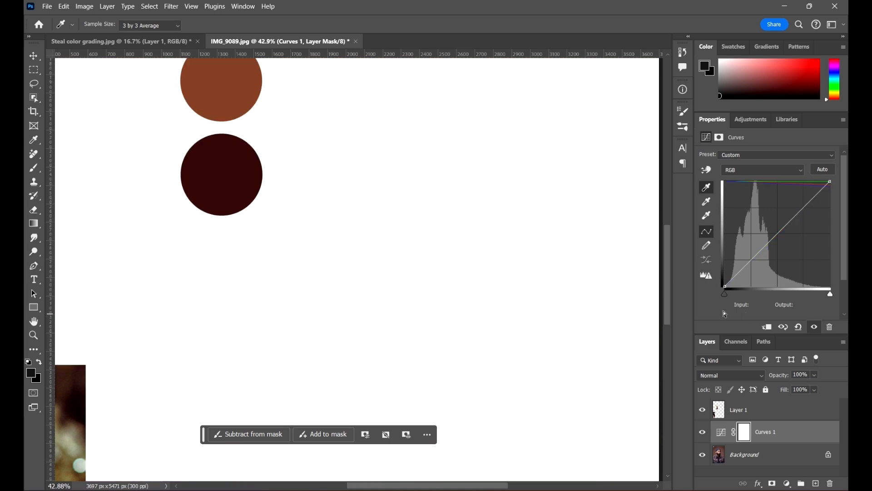
{"action": "key", "text": "ctrl+z"}
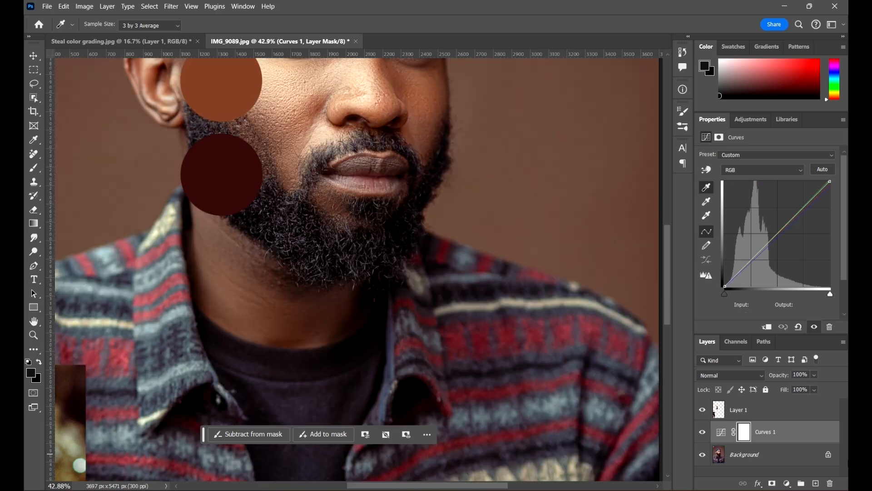
Make the Curves 1 adjustment active and set its target shadow color to the dark maroon swatch (381c1c) without saving it as a default
{"action": "scroll", "coordinate": [514, 269], "scroll_direction": "down", "scroll_amount": 5}
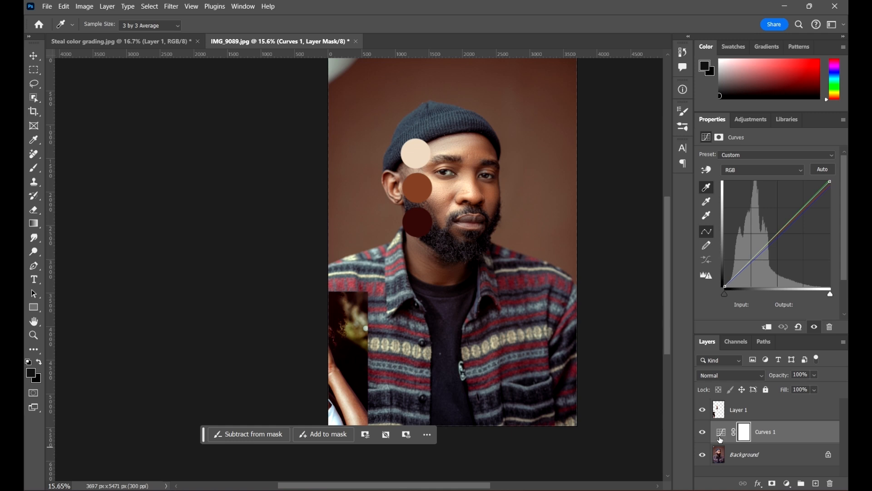
{"action": "left_click", "coordinate": [722, 433]}
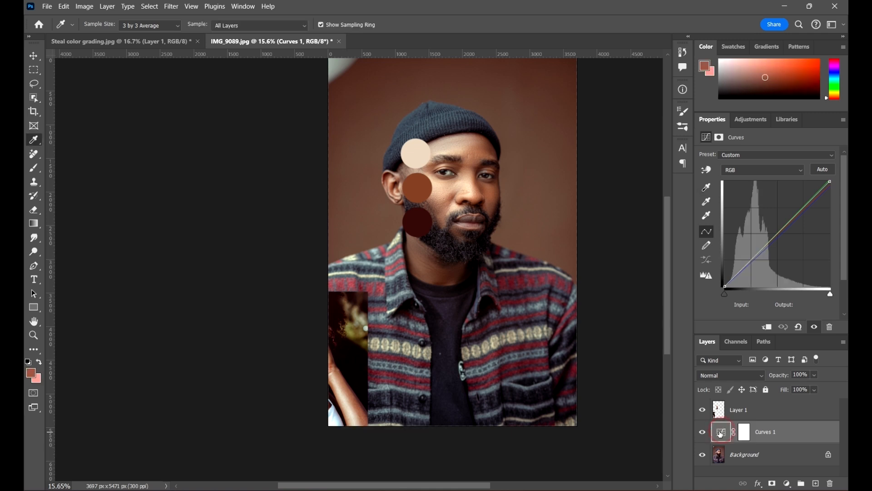
{"action": "double_click", "coordinate": [706, 188]}
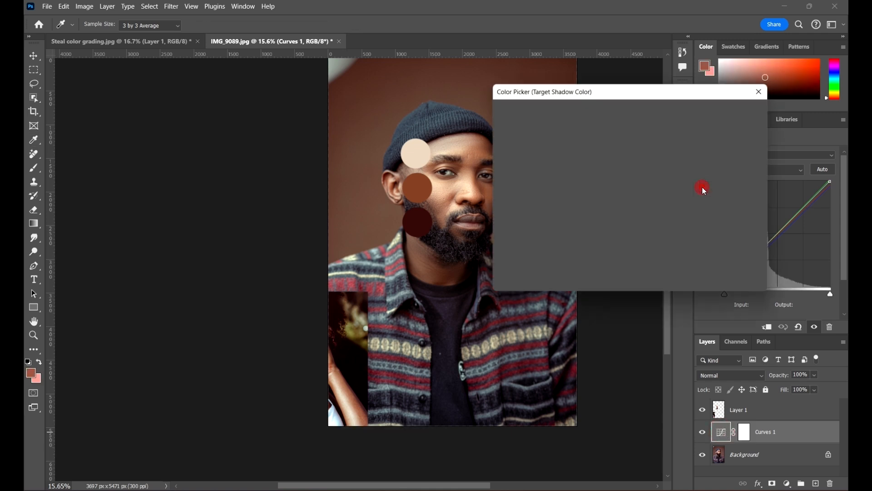
{"action": "left_click", "coordinate": [418, 222]}
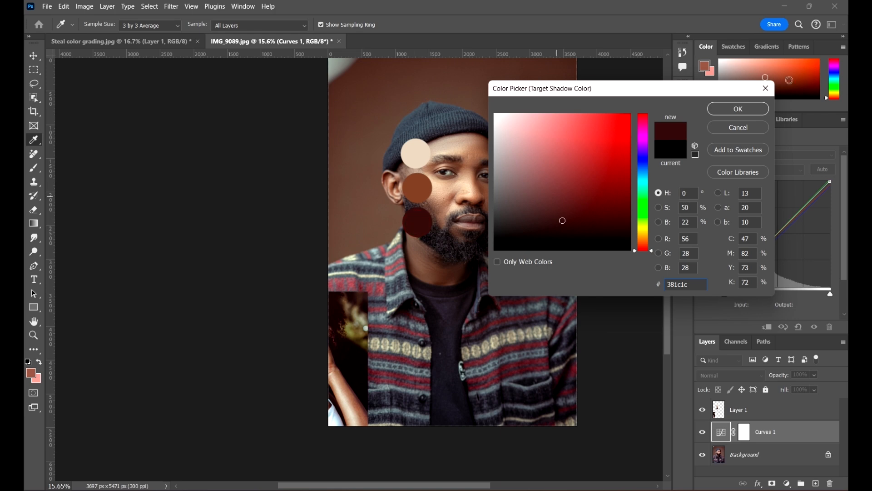
{"action": "left_click", "coordinate": [738, 109]}
{"action": "left_click", "coordinate": [459, 194]}
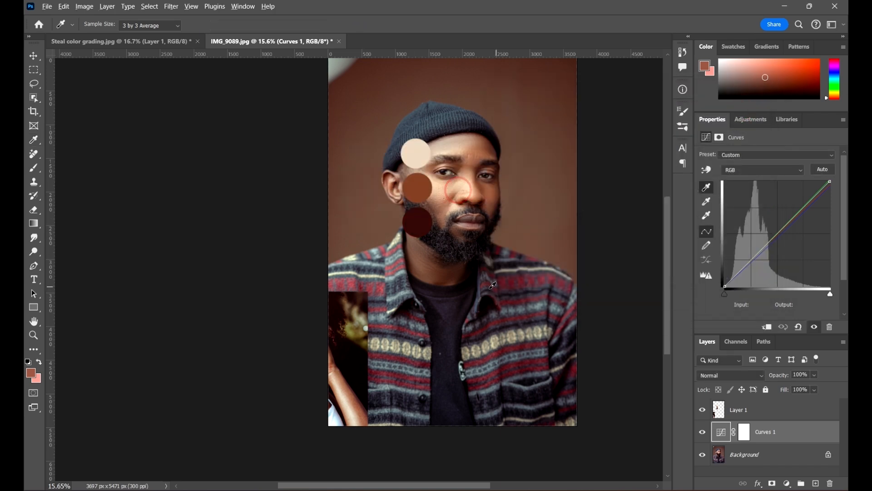
Apply the shadow target to the dark area of the man's neck just below the beard
{"action": "scroll", "coordinate": [454, 255], "scroll_direction": "up", "scroll_amount": 5}
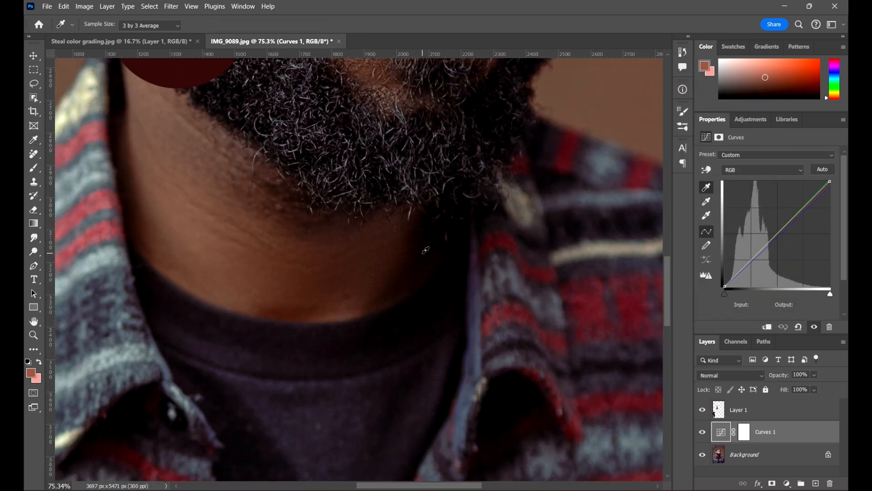
{"action": "left_click", "coordinate": [418, 258]}
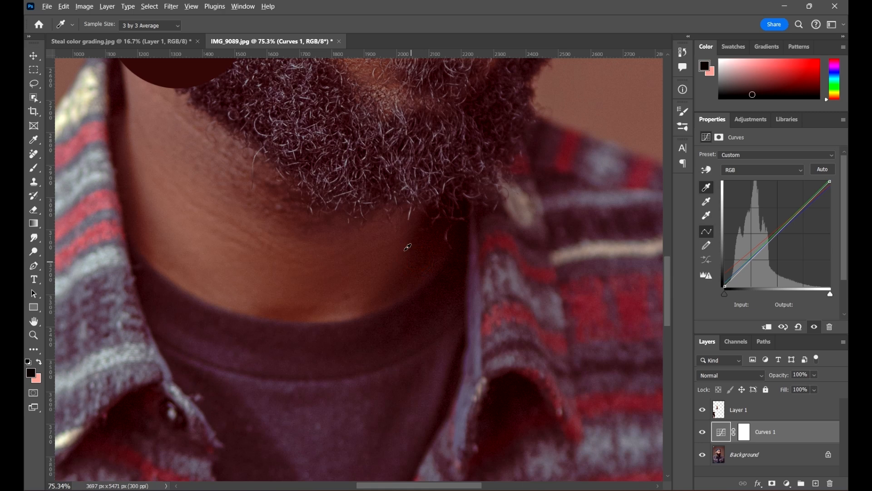
{"action": "scroll", "coordinate": [408, 247], "scroll_direction": "down", "scroll_amount": 5}
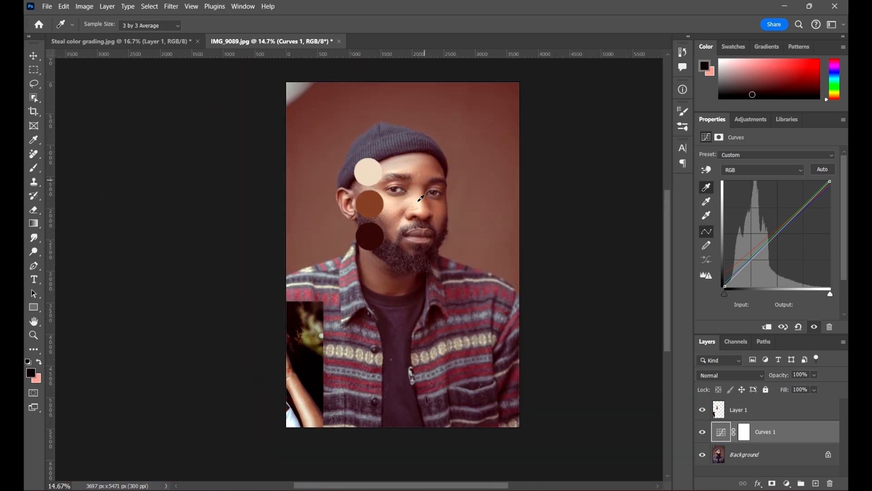
Move the reference photo and swatches layer to the portrait's lower-right corner, at about X 1623 px, Y 745 px
{"action": "left_click", "coordinate": [34, 56]}
{"action": "left_click", "coordinate": [100, 211]}
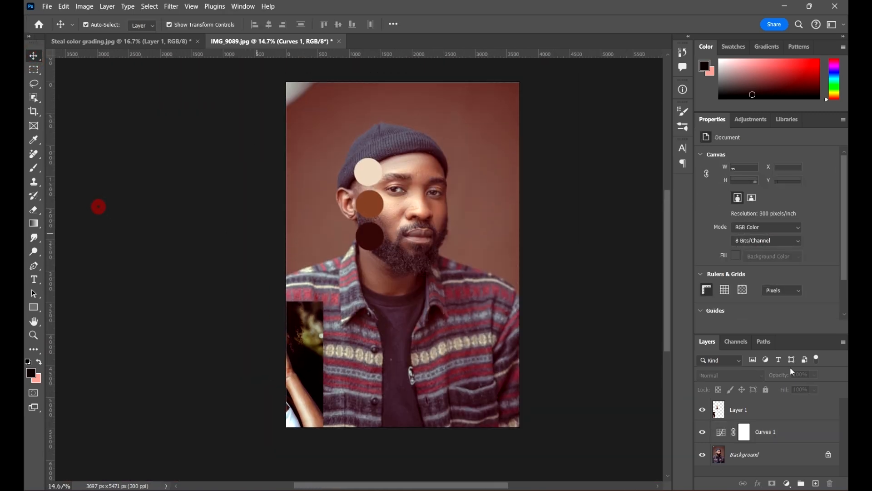
{"action": "scroll", "coordinate": [352, 204], "scroll_direction": "up", "scroll_amount": 1}
{"action": "left_click_drag", "start_coordinate": [577, 271], "coordinate": [470, 296]}
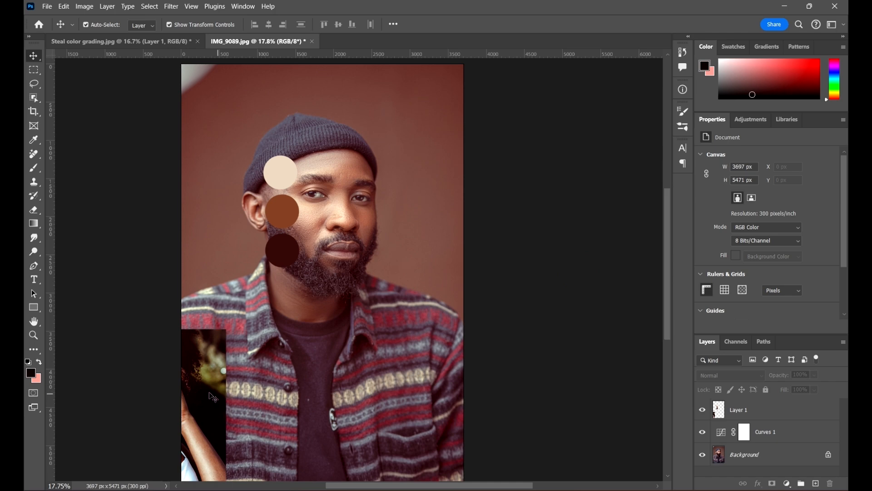
{"action": "left_click_drag", "start_coordinate": [213, 397], "coordinate": [421, 352]}
{"action": "scroll", "coordinate": [302, 291], "scroll_direction": "down", "scroll_amount": 3}
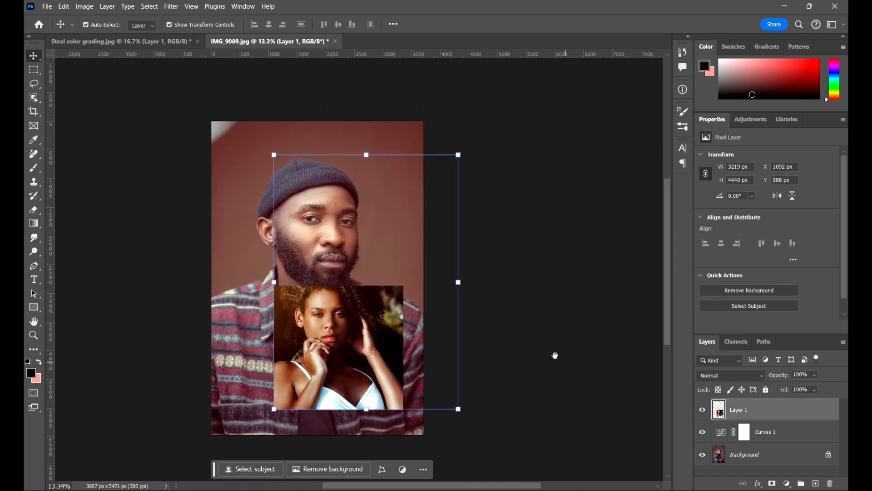
{"action": "left_click_drag", "start_coordinate": [540, 347], "coordinate": [492, 333]}
{"action": "left_click_drag", "start_coordinate": [294, 334], "coordinate": [325, 343]}
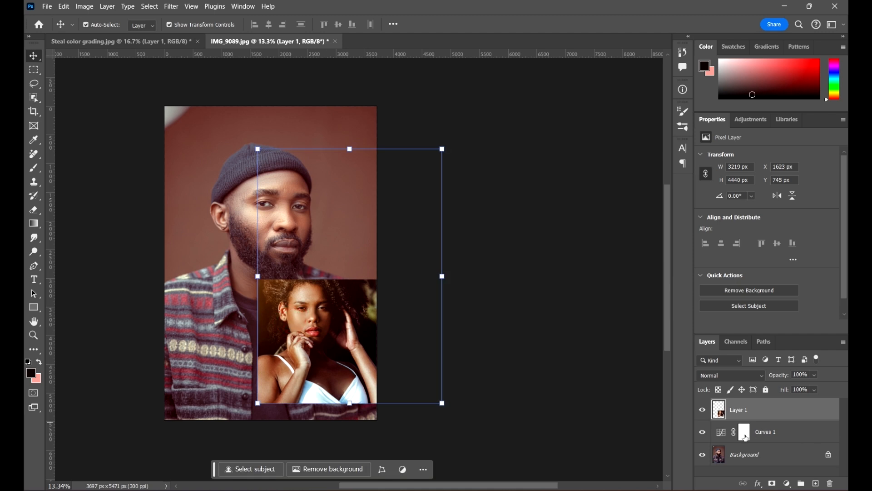
Hide Layer 1 with the reference photo and swatches and inspect the graded portrait
{"action": "left_click", "coordinate": [702, 413]}
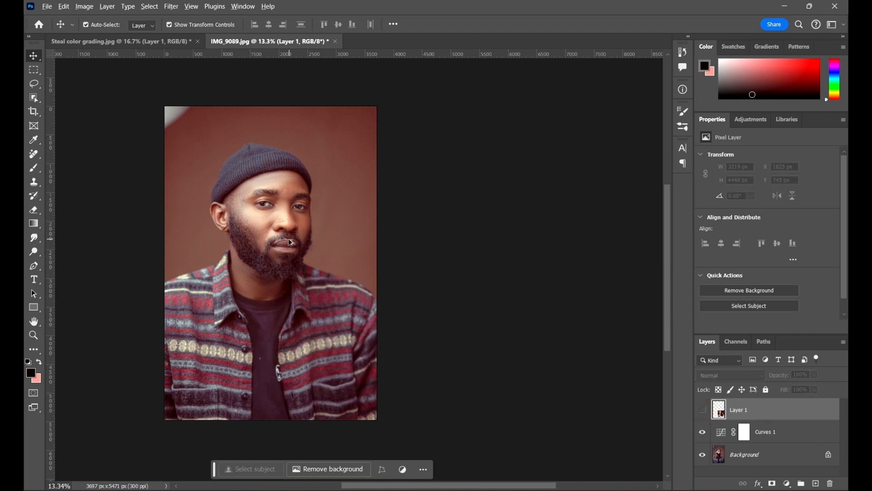
{"action": "scroll", "coordinate": [290, 242], "scroll_direction": "up", "scroll_amount": 2}
{"action": "scroll", "coordinate": [411, 294], "scroll_direction": "down", "scroll_amount": 2}
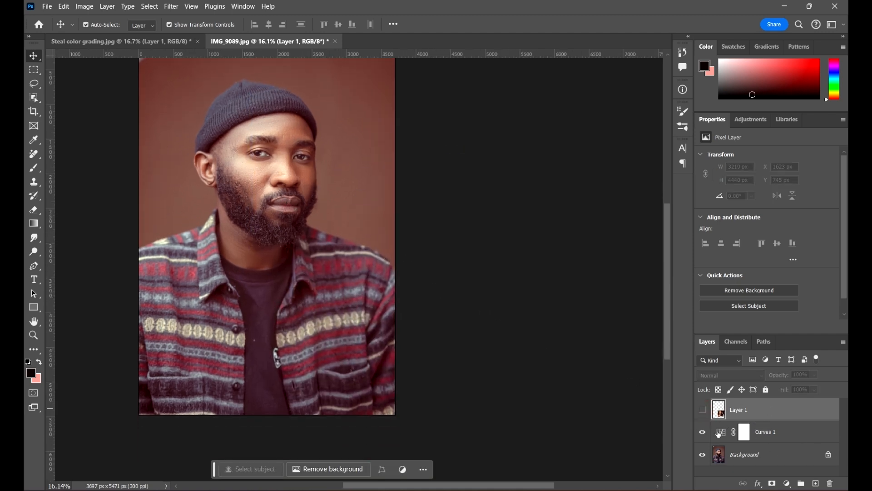
Darken the shadows in Curves 1 by moving the RGB black point to input 10, output 0
{"action": "left_click", "coordinate": [719, 434]}
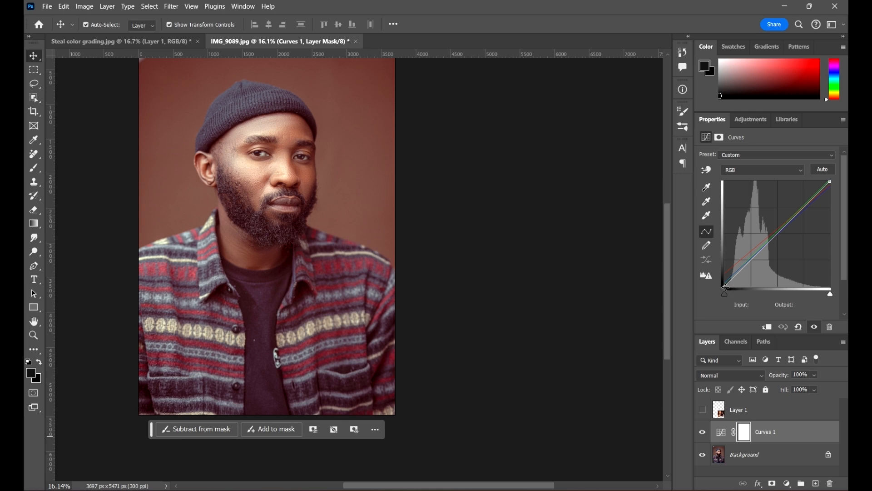
{"action": "mouse_move", "coordinate": [726, 292]}
{"action": "left_mouse_down"}
{"action": "mouse_move", "coordinate": [732, 295]}
{"action": "mouse_move", "coordinate": [725, 308]}
{"action": "left_mouse_up"}
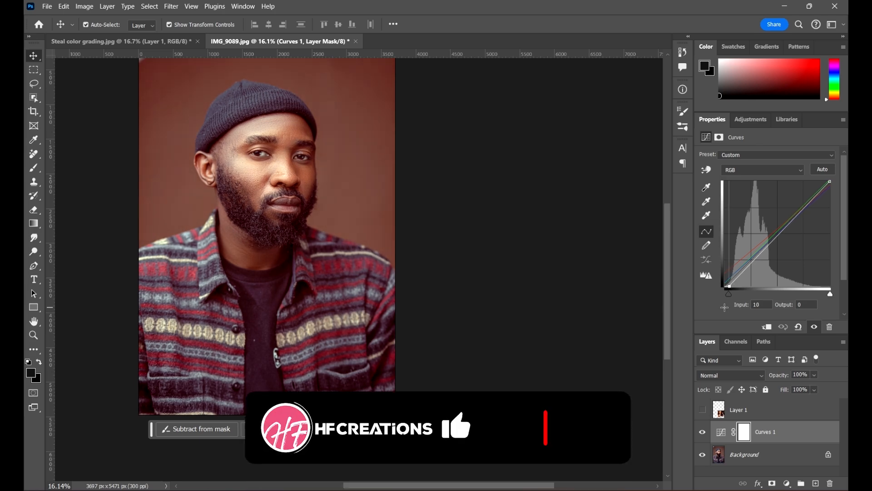
{"action": "scroll", "coordinate": [593, 213], "scroll_direction": "down", "scroll_amount": 1}
{"action": "scroll", "coordinate": [593, 213], "scroll_direction": "up", "scroll_amount": 1}
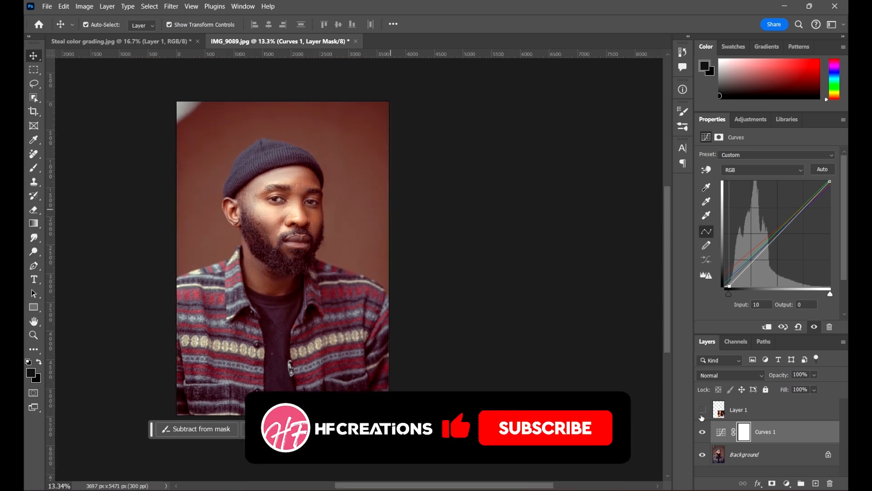
{"action": "scroll", "coordinate": [341, 184], "scroll_direction": "up", "scroll_amount": 3}
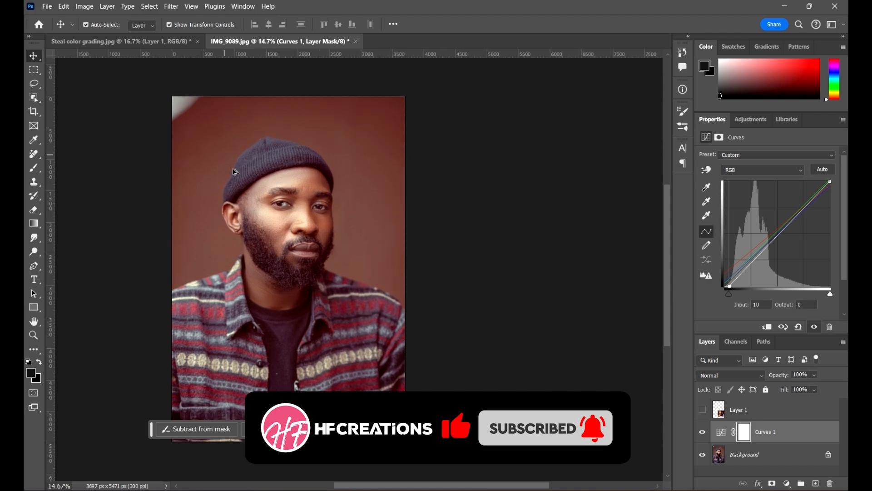
Set up the Brush tool with 0% hardness and an 81 px size for painting on the Curves 1 mask
{"action": "scroll", "coordinate": [341, 184], "scroll_direction": "up", "scroll_amount": 4}
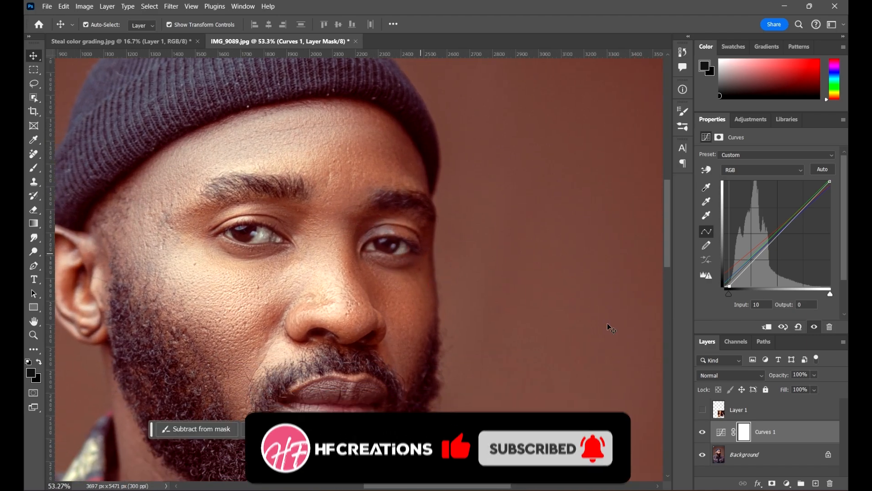
{"action": "scroll", "coordinate": [271, 248], "scroll_direction": "up", "scroll_amount": 6}
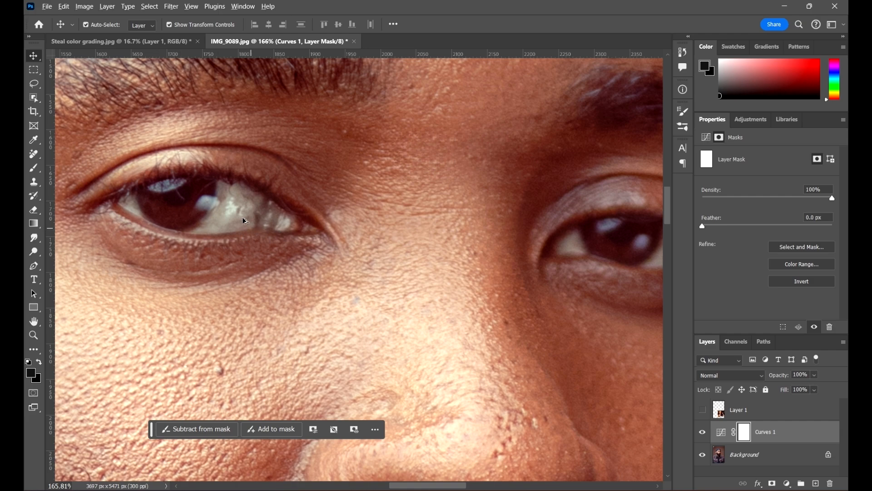
{"action": "scroll", "coordinate": [245, 222], "scroll_direction": "down", "scroll_amount": 10}
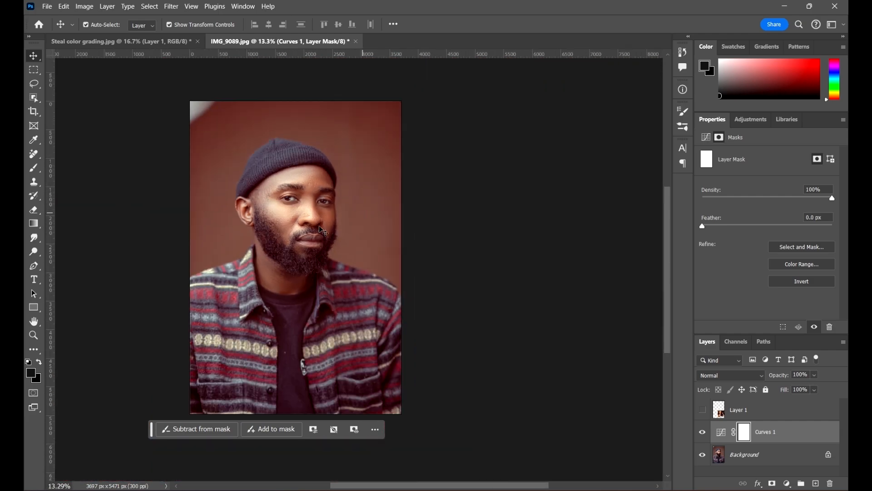
{"action": "scroll", "coordinate": [291, 213], "scroll_direction": "up", "scroll_amount": 1}
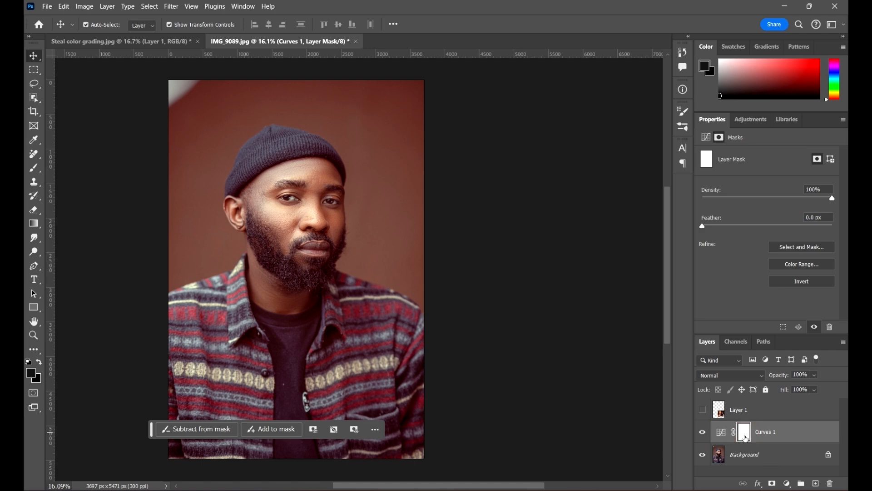
{"action": "key", "text": "b"}
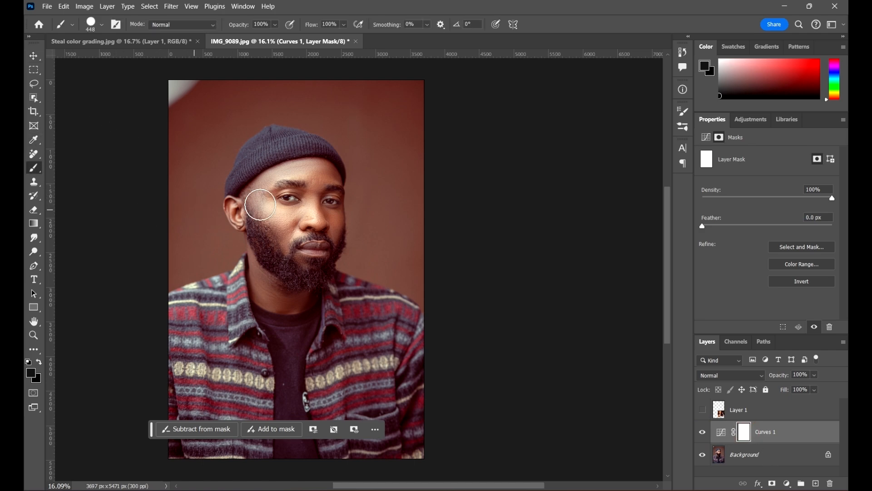
{"action": "right_click", "coordinate": [427, 88]}
{"action": "right_click", "coordinate": [369, 130]}
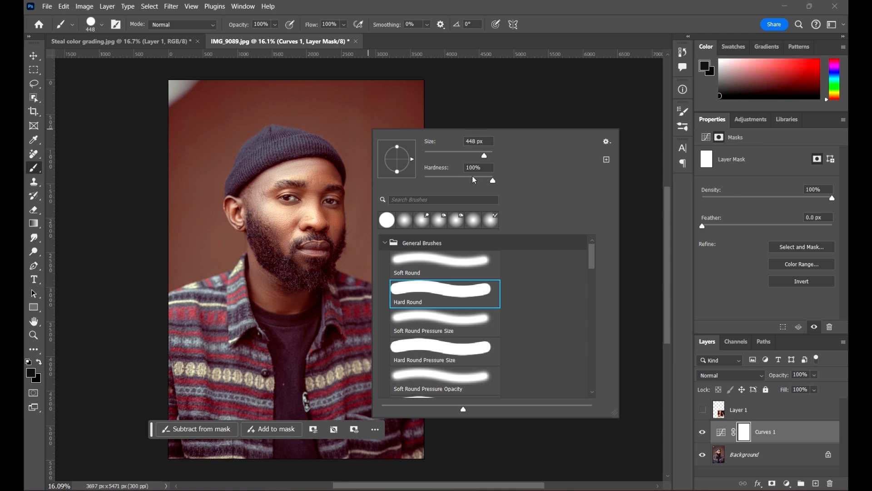
{"action": "left_click_drag", "start_coordinate": [474, 180], "coordinate": [400, 179]}
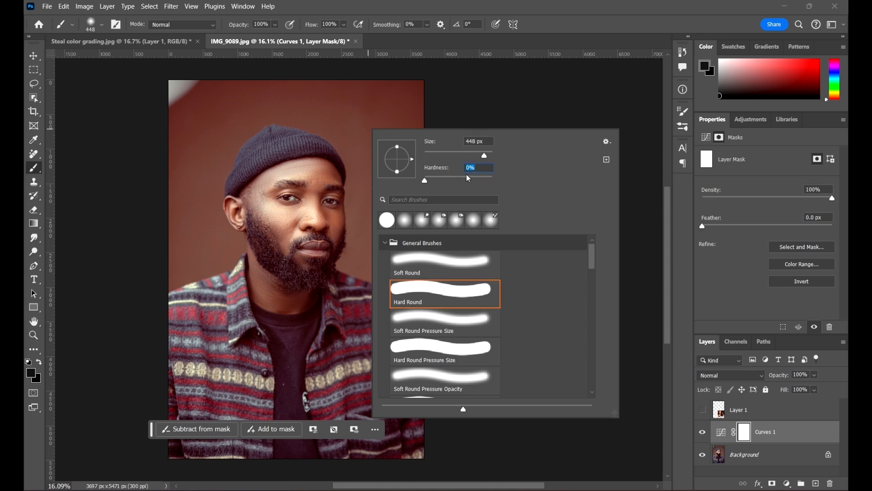
{"action": "left_click_drag", "start_coordinate": [484, 155], "coordinate": [461, 157]}
{"action": "key", "text": "Return"}
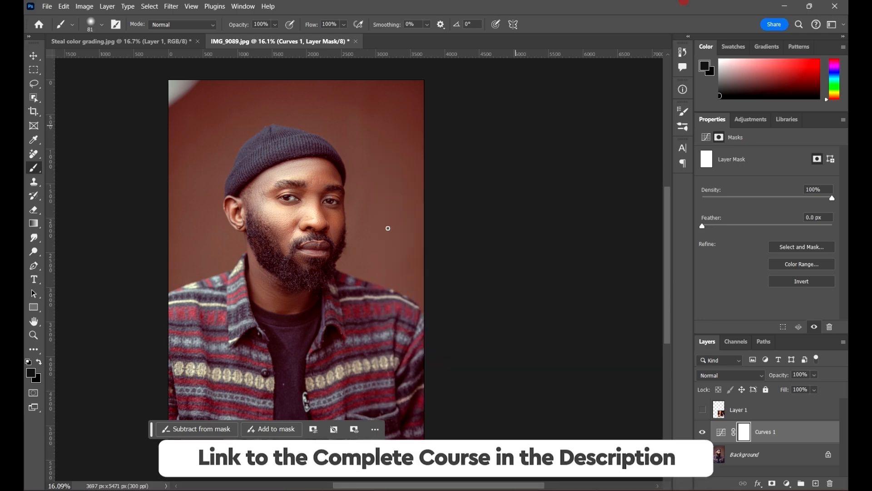
Paint black on the Curves 1 mask over the nose-side white of the man's right eye, reducing the brush to 40 px
{"action": "scroll", "coordinate": [312, 205], "scroll_direction": "up", "scroll_amount": 7}
{"action": "scroll", "coordinate": [236, 177], "scroll_direction": "up", "scroll_amount": 10}
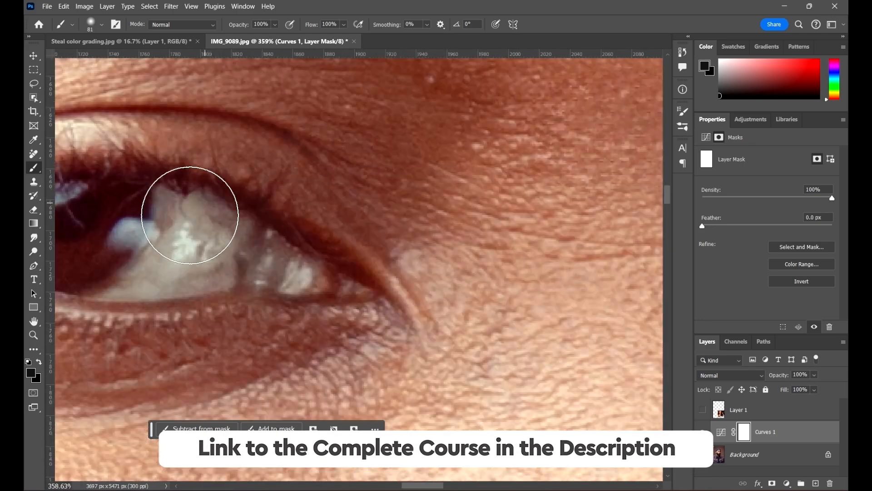
{"action": "left_click_drag", "start_coordinate": [173, 257], "coordinate": [158, 252]}
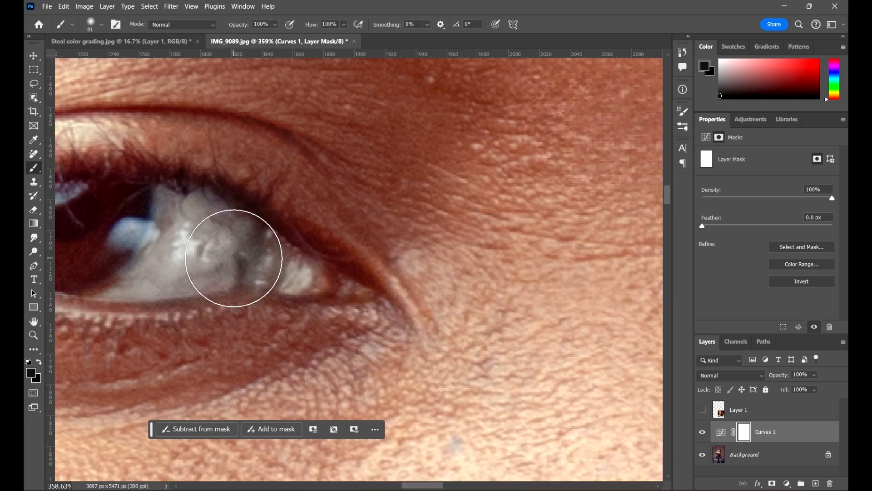
{"action": "key", "text": "["}
{"action": "key", "text": "["}
{"action": "key", "text": "["}
{"action": "key", "text": "["}
{"action": "key", "text": "["}
{"action": "left_click_drag", "start_coordinate": [272, 262], "coordinate": [293, 273]}
{"action": "key", "text": "bracketleft"}
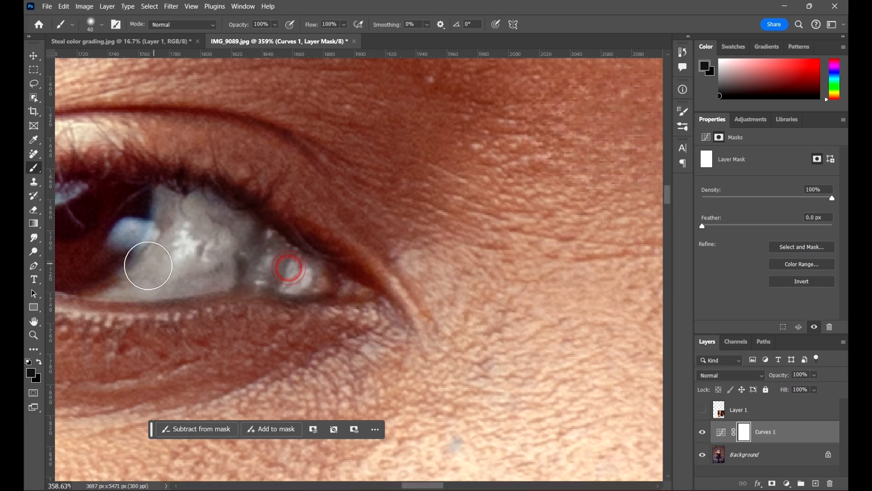
{"action": "left_click", "coordinate": [136, 283]}
Mask the grading off the small white area at the outer corner of the same eye
{"action": "scroll", "coordinate": [463, 262], "scroll_direction": "down", "scroll_amount": 4}
{"action": "scroll", "coordinate": [224, 249], "scroll_direction": "up", "scroll_amount": 4}
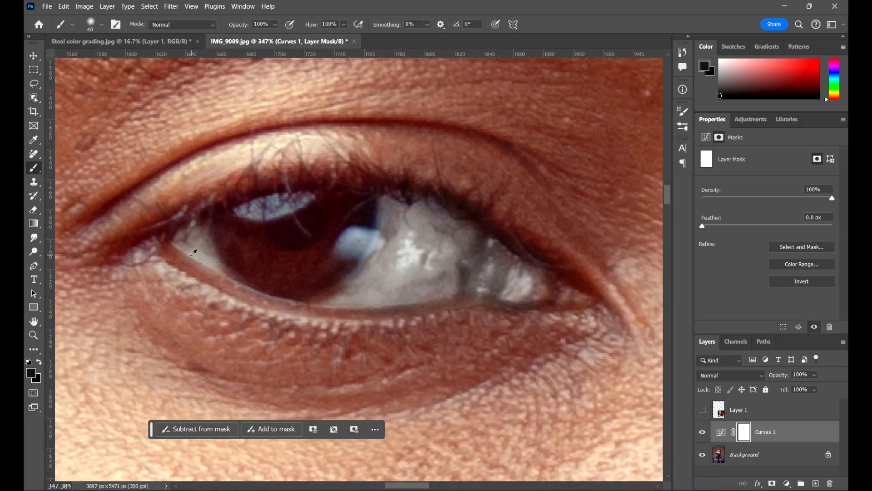
{"action": "left_click_drag", "start_coordinate": [197, 238], "coordinate": [209, 250]}
{"action": "left_click", "coordinate": [209, 250]}
Paint black on the Curves 1 mask over the whites on both sides of the other eye's iris
{"action": "scroll", "coordinate": [209, 250], "scroll_direction": "down", "scroll_amount": 7}
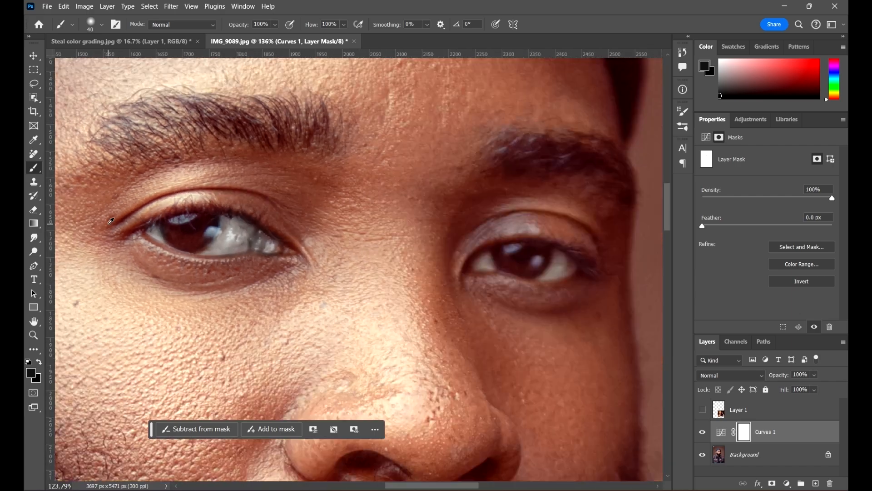
{"action": "scroll", "coordinate": [461, 231], "scroll_direction": "up", "scroll_amount": 6}
{"action": "scroll", "coordinate": [386, 260], "scroll_direction": "up", "scroll_amount": 2}
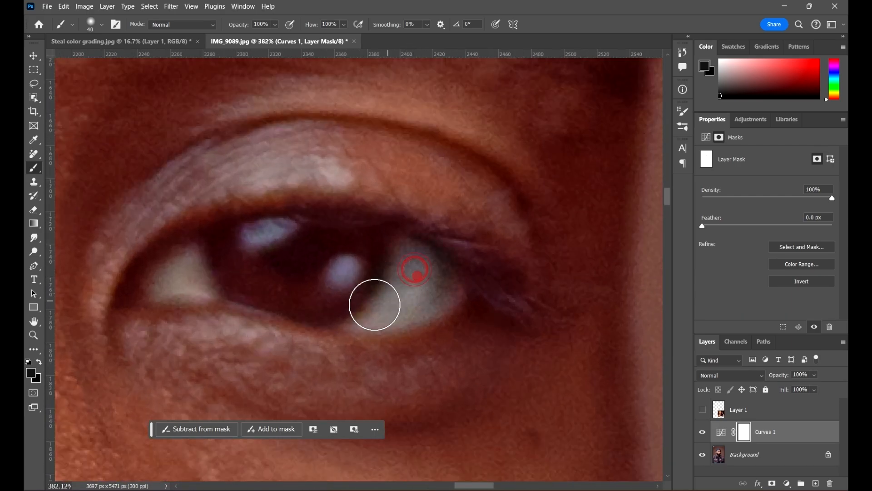
{"action": "left_click", "coordinate": [179, 282]}
{"action": "scroll", "coordinate": [252, 188], "scroll_direction": "down", "scroll_amount": 10}
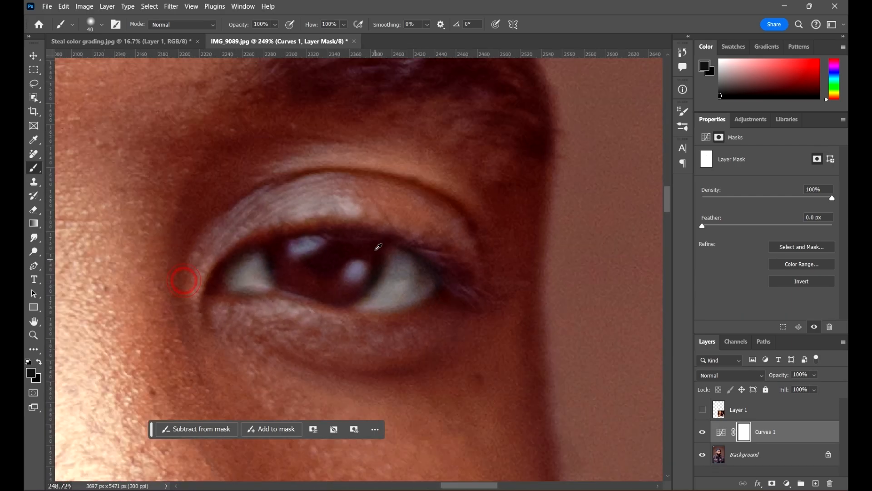
{"action": "scroll", "coordinate": [485, 151], "scroll_direction": "down", "scroll_amount": 7}
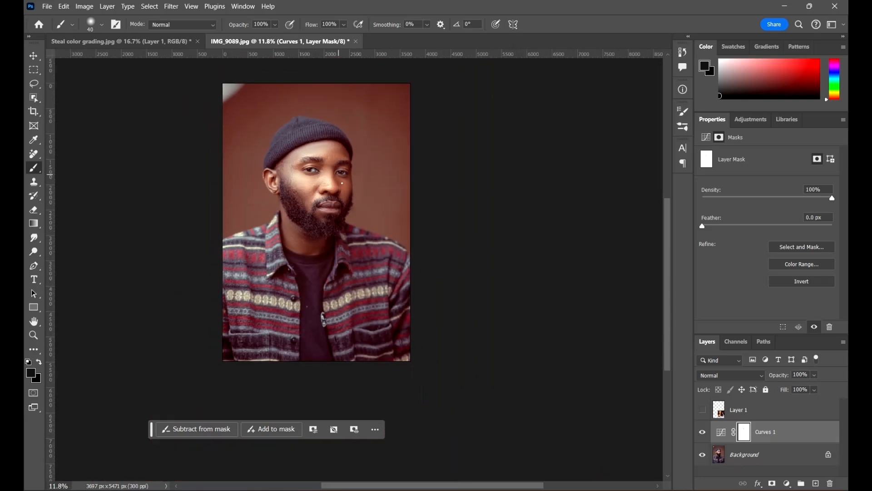
Add a second Curves adjustment above all layers and move its RGB black point to input 3, output 0
{"action": "scroll", "coordinate": [353, 195], "scroll_direction": "up", "scroll_amount": 2}
{"action": "key", "text": "v"}
{"action": "left_click", "coordinate": [597, 243]}
{"action": "scroll", "coordinate": [346, 206], "scroll_direction": "down", "scroll_amount": 1}
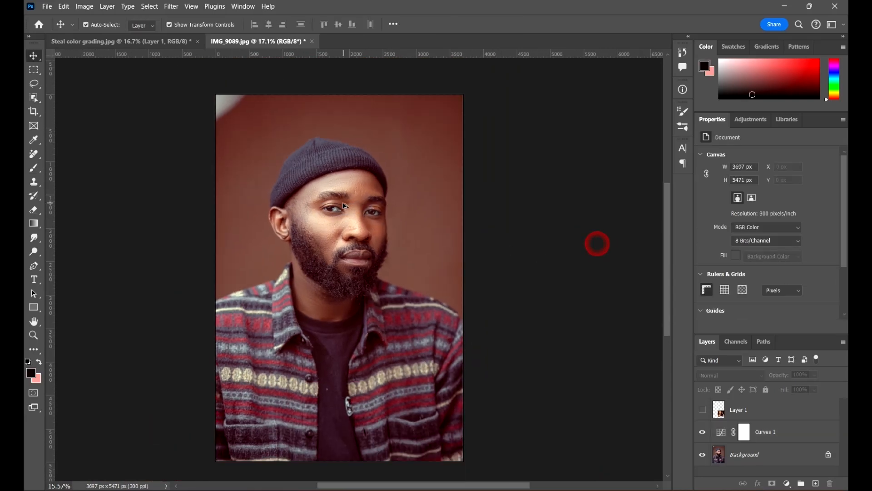
{"action": "left_click", "coordinate": [770, 119]}
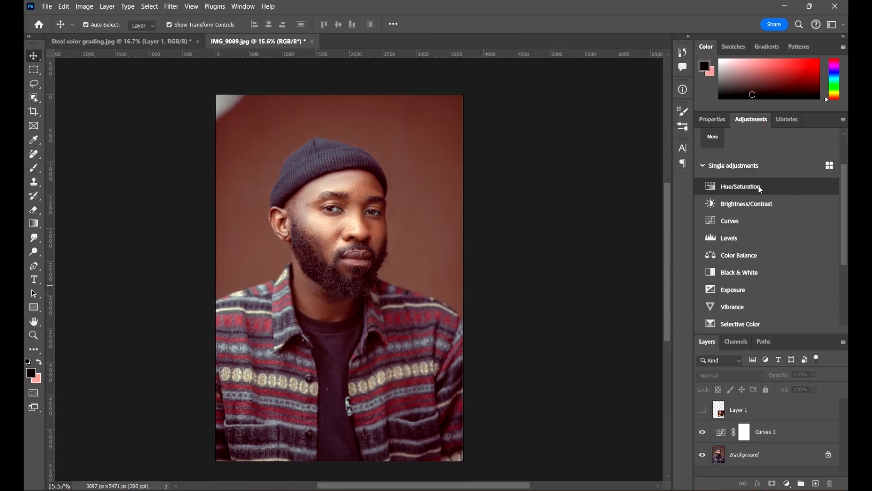
{"action": "left_click", "coordinate": [742, 220]}
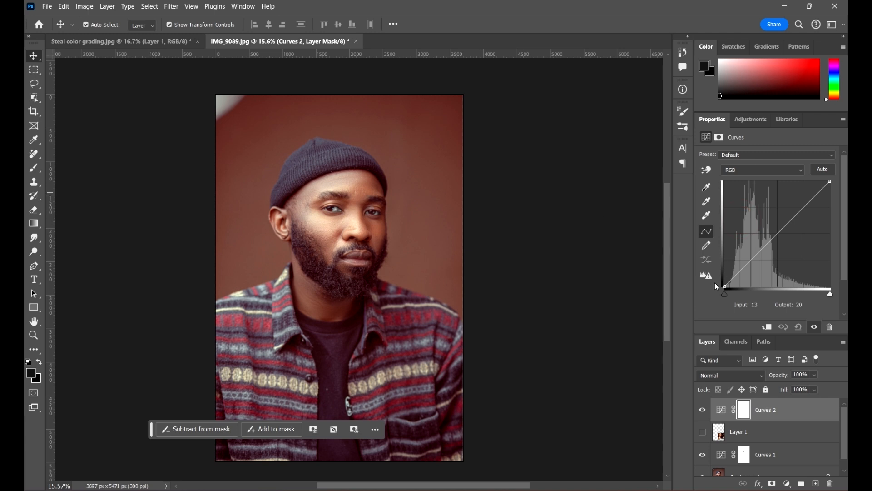
{"action": "left_click_drag", "start_coordinate": [723, 295], "coordinate": [726, 296]}
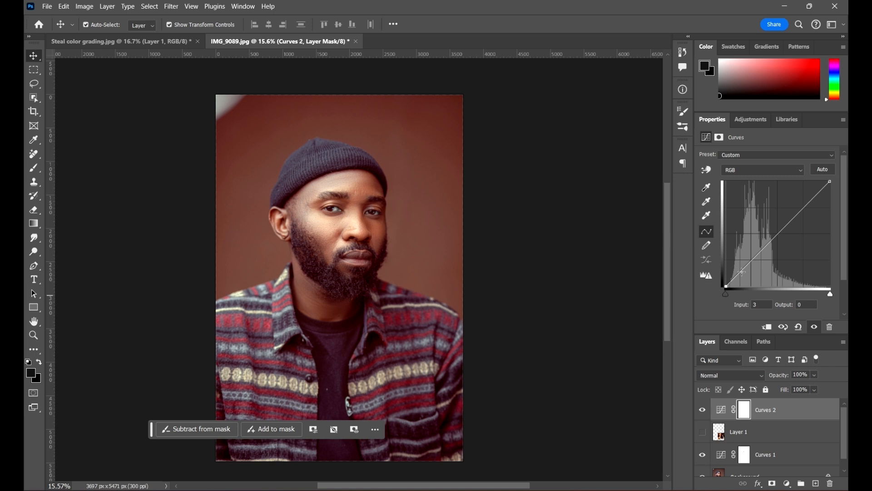
Add RGB curve points on Curves 2 at input 85, output 88 and at input 195, output 203
{"action": "left_click_drag", "start_coordinate": [807, 201], "coordinate": [808, 201]}
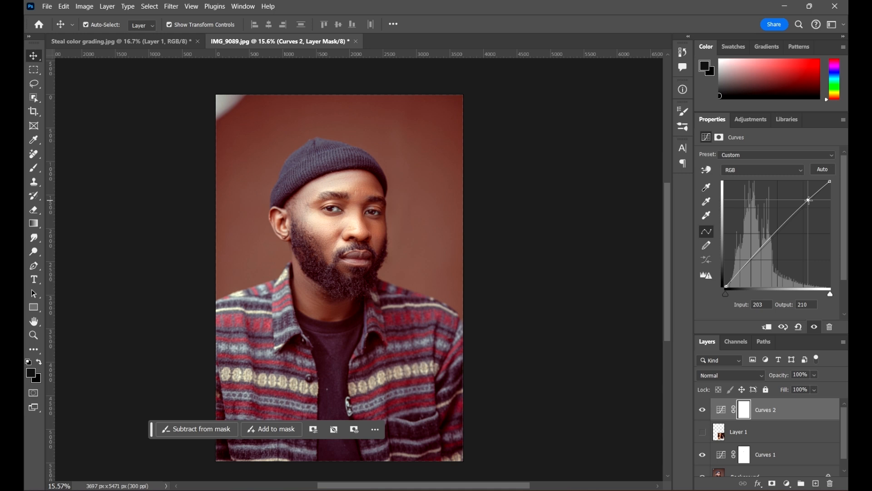
{"action": "left_click_drag", "start_coordinate": [749, 260], "coordinate": [761, 251]}
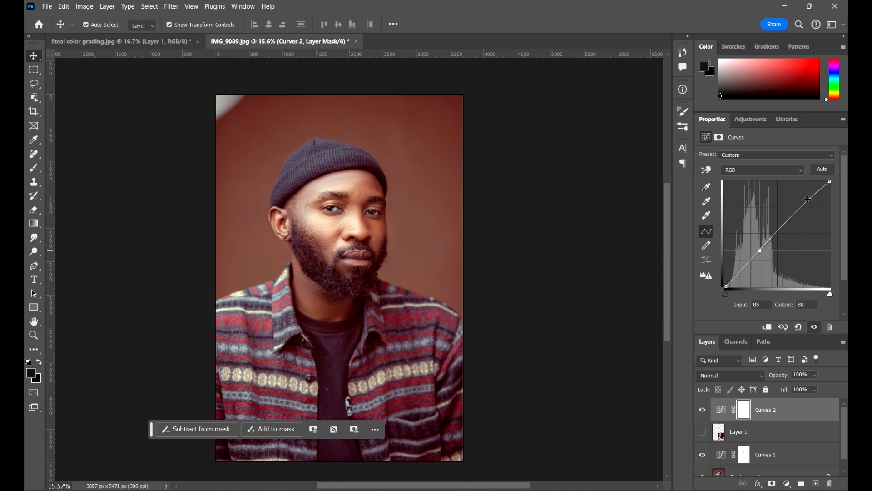
{"action": "left_click_drag", "start_coordinate": [808, 199], "coordinate": [804, 203]}
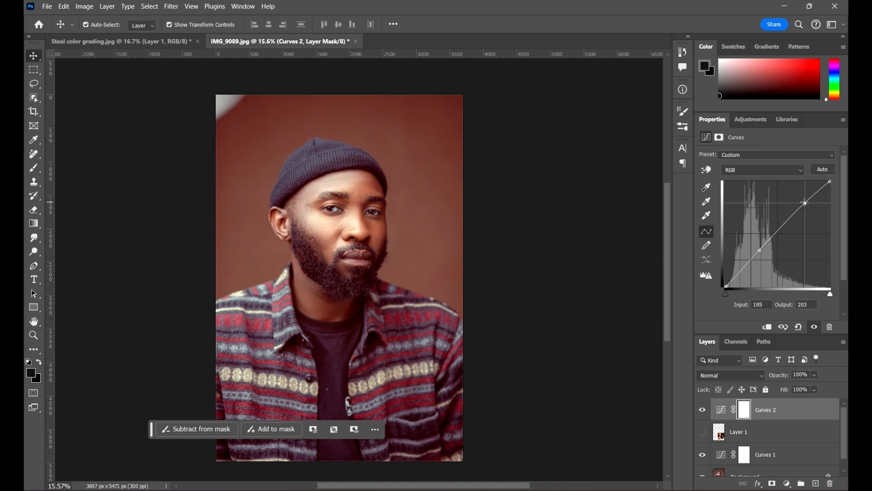
Compare the portrait with Curves 2 switched off and on, and examine the face
{"action": "left_click", "coordinate": [702, 409]}
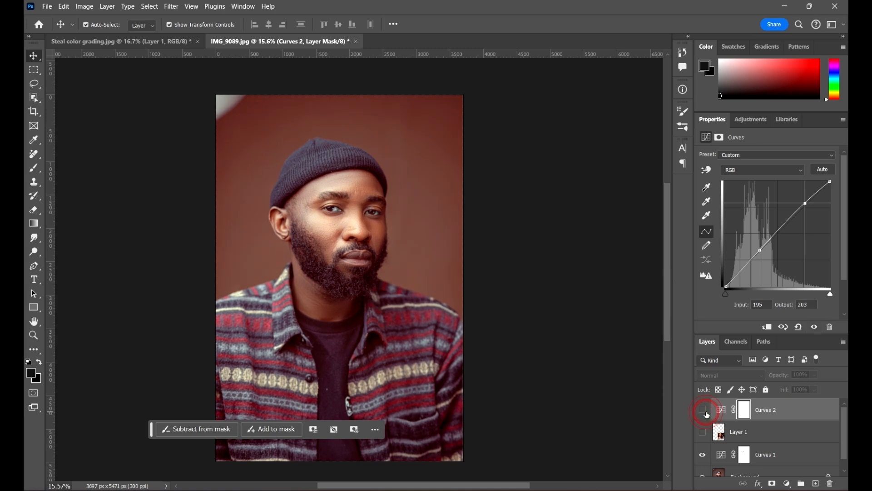
{"action": "left_click", "coordinate": [703, 410]}
{"action": "scroll", "coordinate": [386, 254], "scroll_direction": "up", "scroll_amount": 3}
{"action": "scroll", "coordinate": [360, 211], "scroll_direction": "down", "scroll_amount": 3}
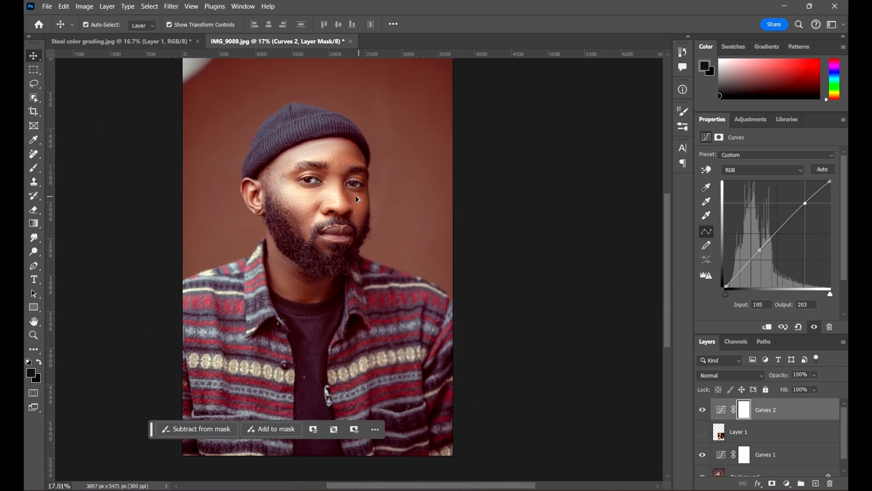
{"action": "scroll", "coordinate": [194, 233], "scroll_direction": "down", "scroll_amount": 2}
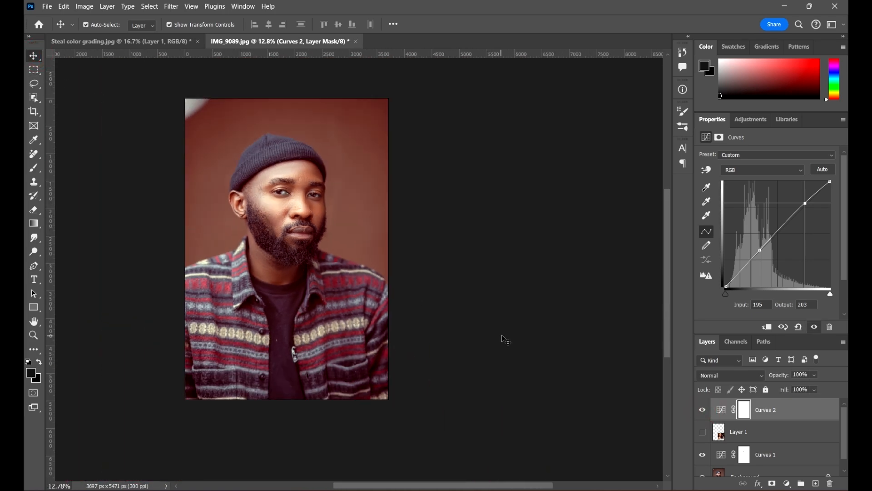
Show Layer 1 and move the reference photo beside the man's face, at about X 2306 px, Y -939 px
{"action": "left_click", "coordinate": [503, 336]}
{"action": "left_click", "coordinate": [703, 431]}
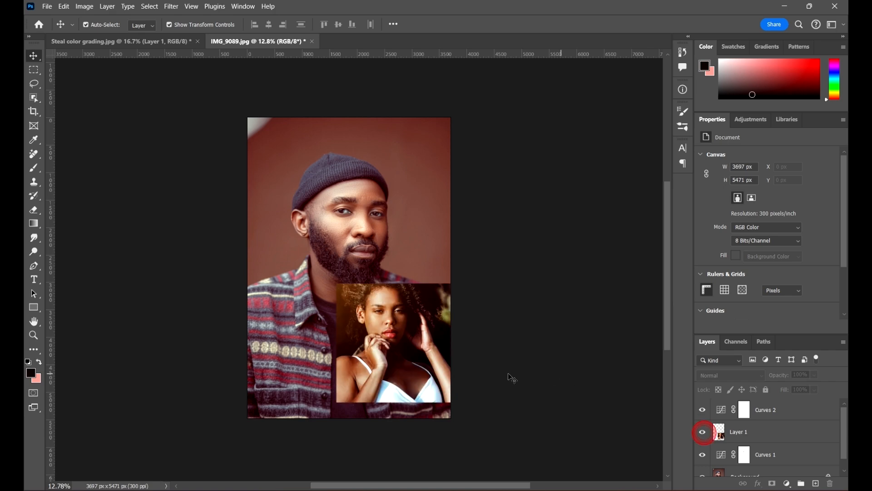
{"action": "left_click_drag", "start_coordinate": [366, 321], "coordinate": [408, 219]}
{"action": "scroll", "coordinate": [408, 219], "scroll_direction": "up", "scroll_amount": 7}
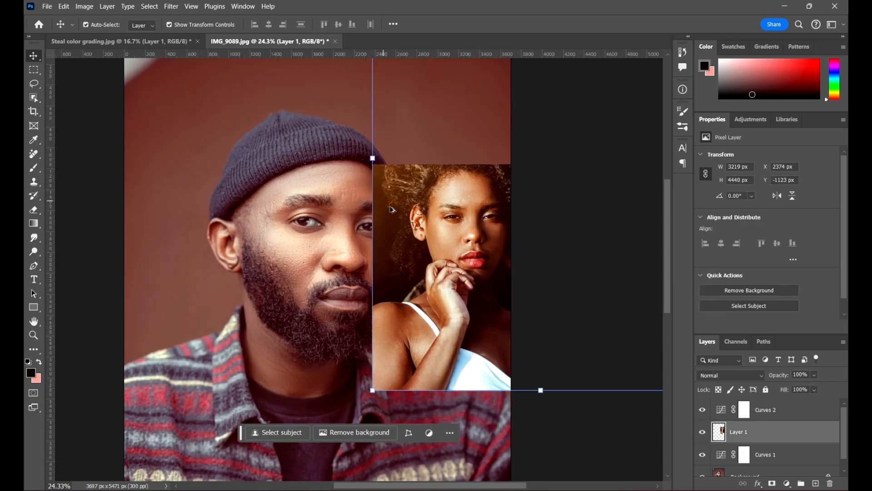
{"action": "scroll", "coordinate": [431, 258], "scroll_direction": "down", "scroll_amount": 2}
{"action": "left_click_drag", "start_coordinate": [459, 276], "coordinate": [450, 300]}
{"action": "scroll", "coordinate": [444, 241], "scroll_direction": "down", "scroll_amount": 4}
{"action": "scroll", "coordinate": [457, 252], "scroll_direction": "down", "scroll_amount": 2}
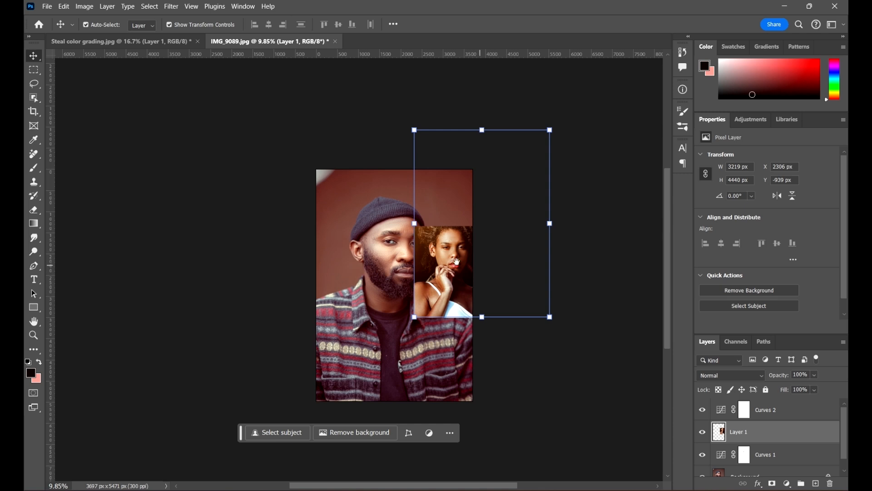
{"action": "scroll", "coordinate": [458, 260], "scroll_direction": "up", "scroll_amount": 2}
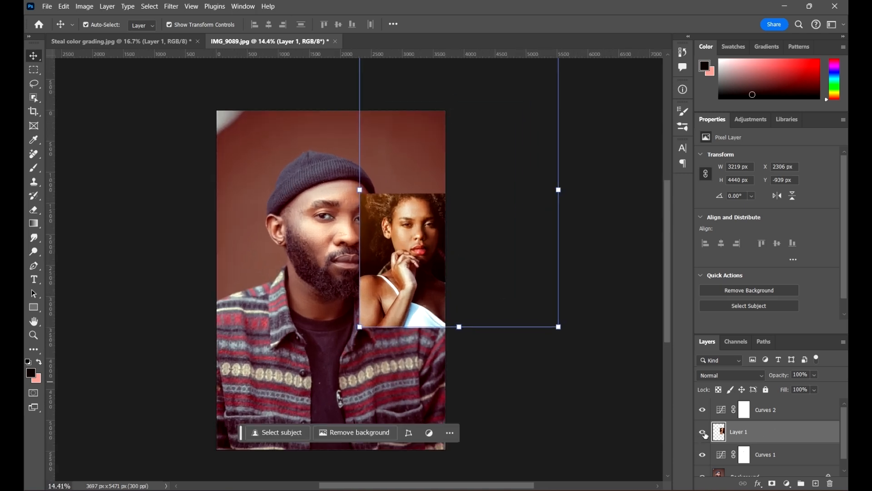
Hide Layer 1 and compare the original Background alone with the graded portrait
{"action": "left_click", "coordinate": [702, 432]}
{"action": "scroll", "coordinate": [561, 330], "scroll_direction": "down", "scroll_amount": 2}
{"action": "scroll", "coordinate": [459, 286], "scroll_direction": "up", "scroll_amount": 3}
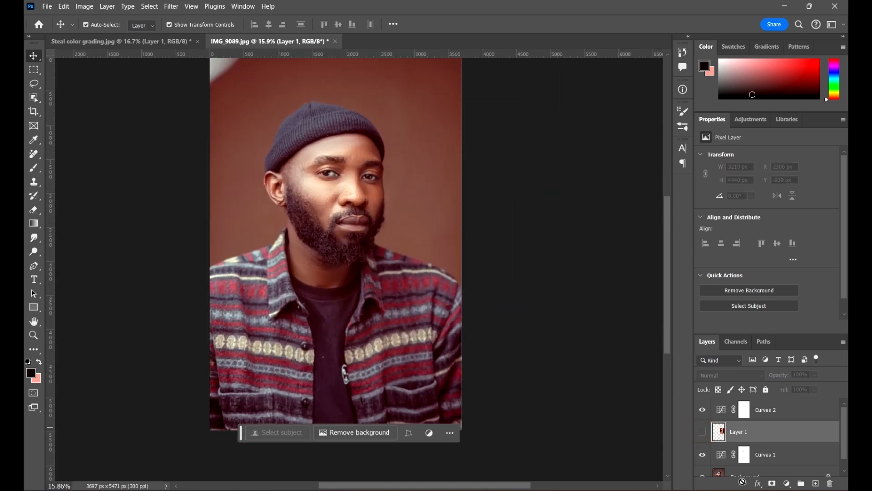
{"action": "scroll", "coordinate": [752, 439], "scroll_direction": "down", "scroll_amount": 1}
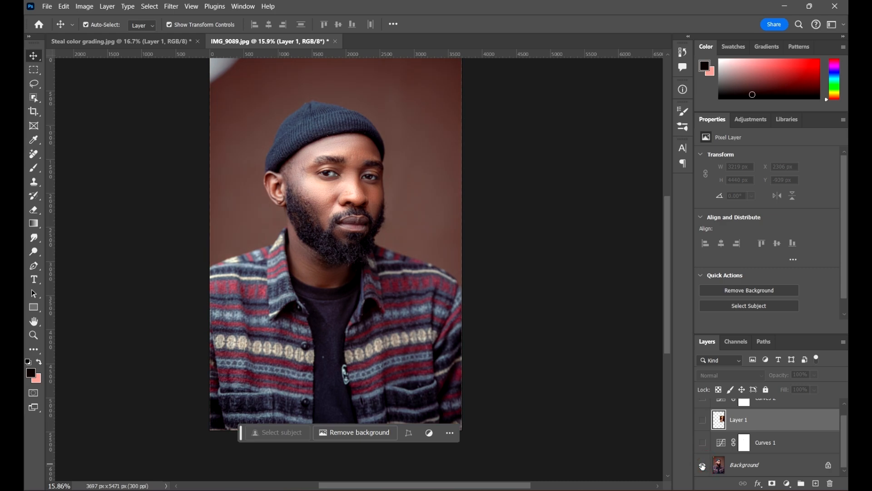
{"action": "left_click", "coordinate": [704, 465]}
{"action": "left_click", "coordinate": [702, 465]}
{"action": "left_click", "coordinate": [702, 467]}
{"action": "left_click", "coordinate": [702, 466]}
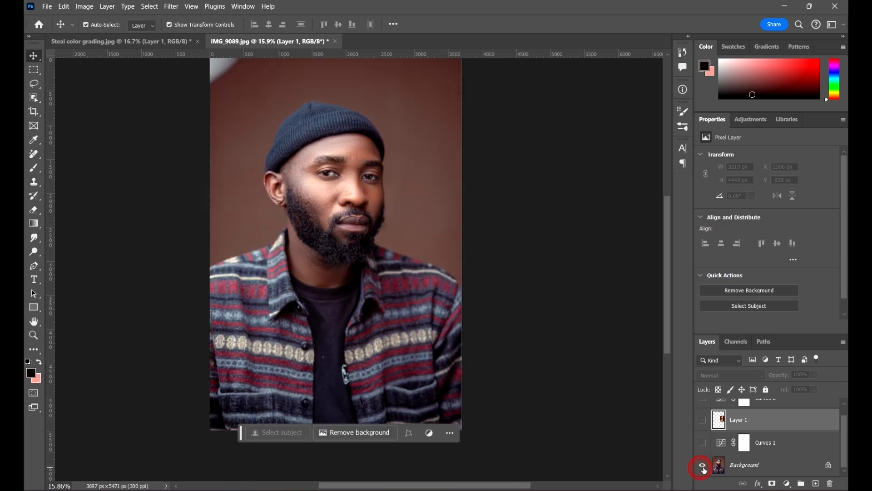
{"action": "left_click", "coordinate": [702, 466]}
{"action": "left_click", "coordinate": [703, 467]}
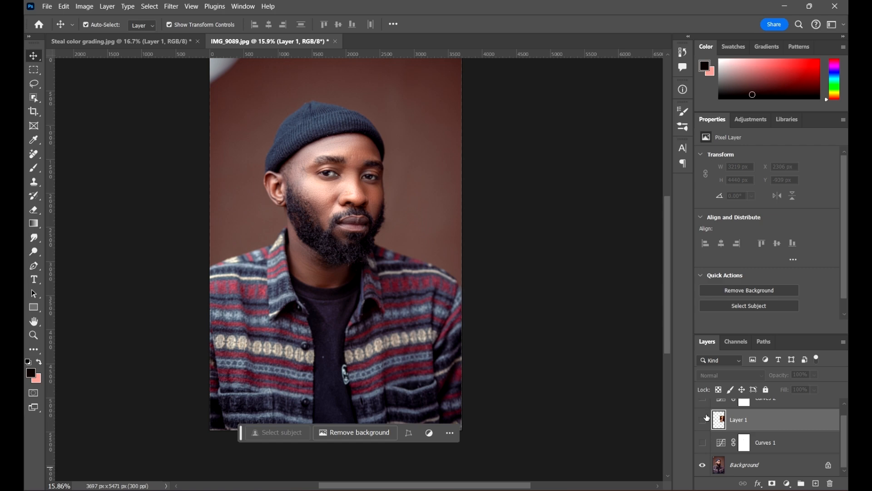
Make Curves 2 and Curves 1 visible again, keeping Layer 1 with the reference photo hidden
{"action": "scroll", "coordinate": [707, 417], "scroll_direction": "up", "scroll_amount": 1}
{"action": "left_click_drag", "start_coordinate": [703, 409], "coordinate": [703, 456]}
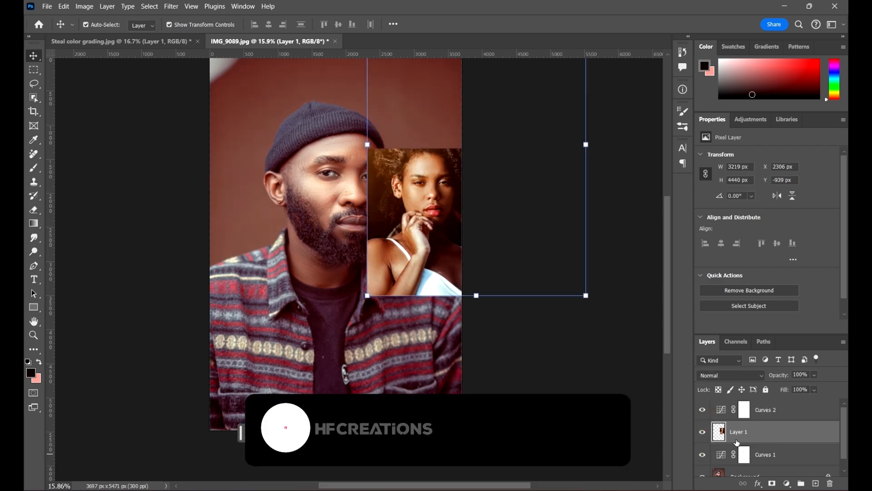
{"action": "scroll", "coordinate": [740, 436], "scroll_direction": "down", "scroll_amount": 1}
{"action": "scroll", "coordinate": [745, 431], "scroll_direction": "up", "scroll_amount": 1}
{"action": "left_click", "coordinate": [703, 432]}
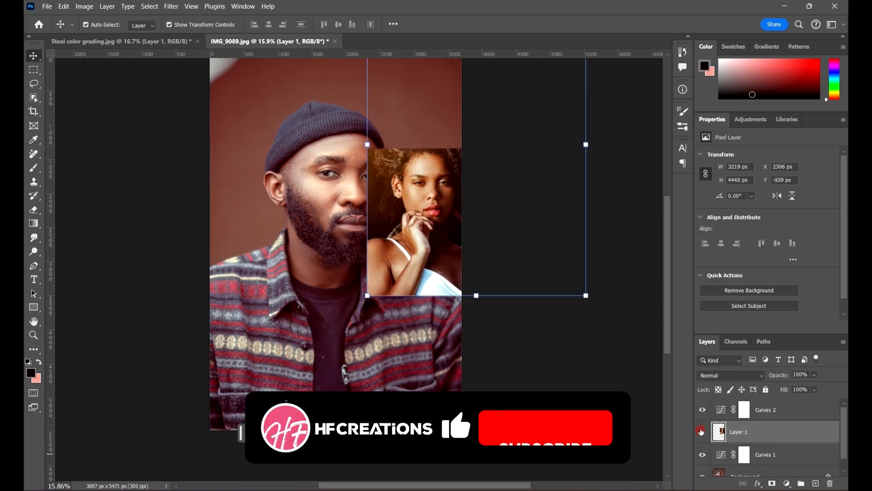
Compare the finished grade with the original by isolating the Background layer and restoring the other layers' visibility
{"action": "scroll", "coordinate": [343, 302], "scroll_direction": "down", "scroll_amount": 1}
{"action": "scroll", "coordinate": [452, 315], "scroll_direction": "up", "scroll_amount": 1}
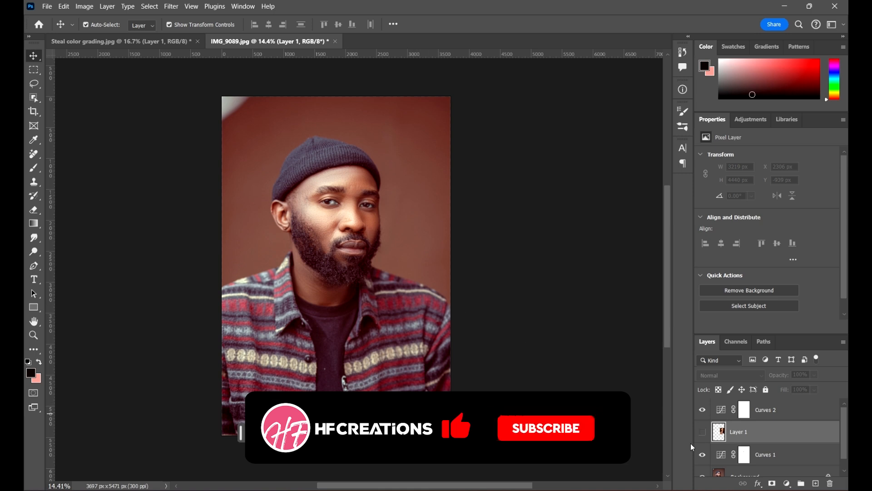
{"action": "scroll", "coordinate": [732, 468], "scroll_direction": "down", "scroll_amount": 1}
{"action": "left_click", "coordinate": [703, 465], "text": "alt"}
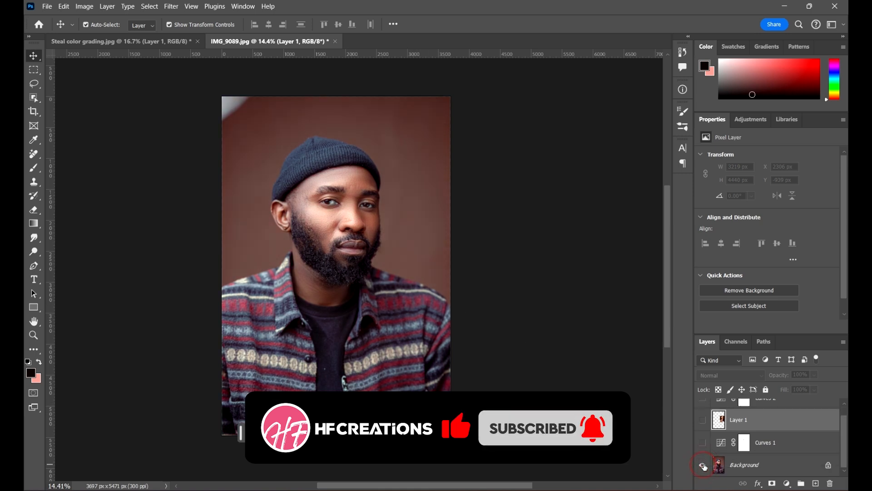
{"action": "left_click", "coordinate": [703, 465], "text": "alt"}
{"action": "left_click", "coordinate": [703, 465], "text": "alt"}
{"action": "left_click", "coordinate": [703, 465], "text": "alt"}
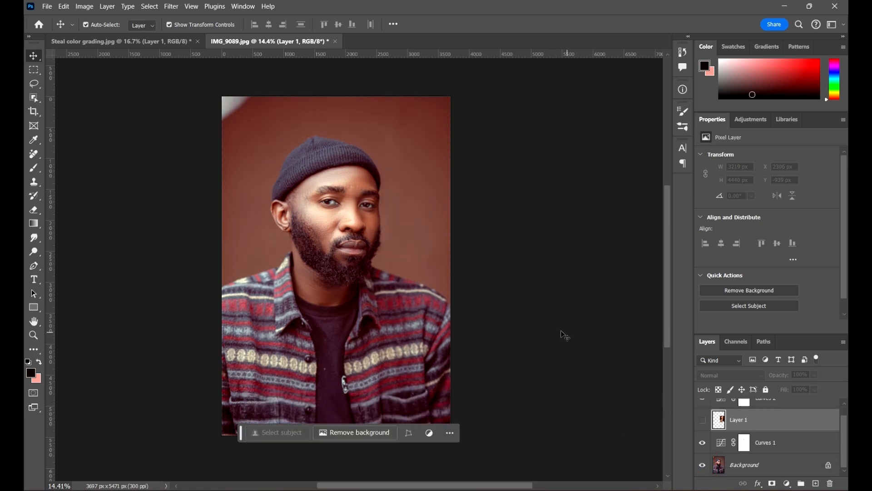
{"action": "left_click_drag", "start_coordinate": [557, 332], "coordinate": [511, 331]}
{"action": "scroll", "coordinate": [323, 322], "scroll_direction": "up", "scroll_amount": 1}
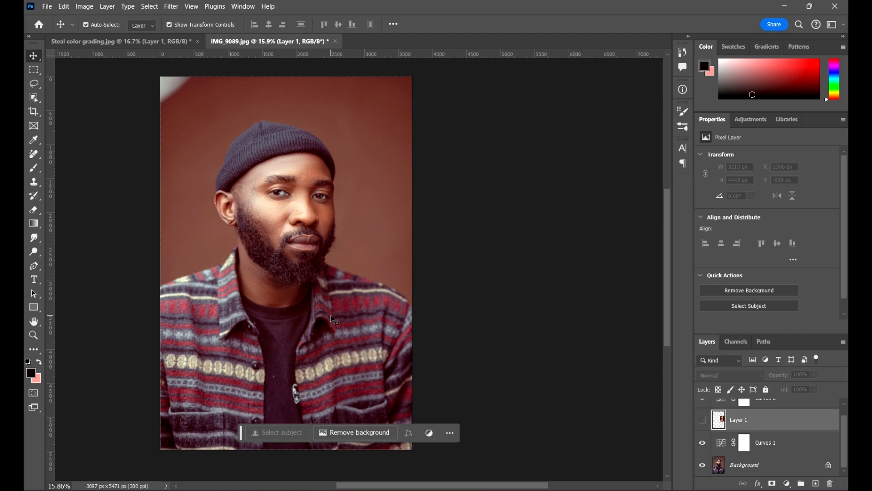